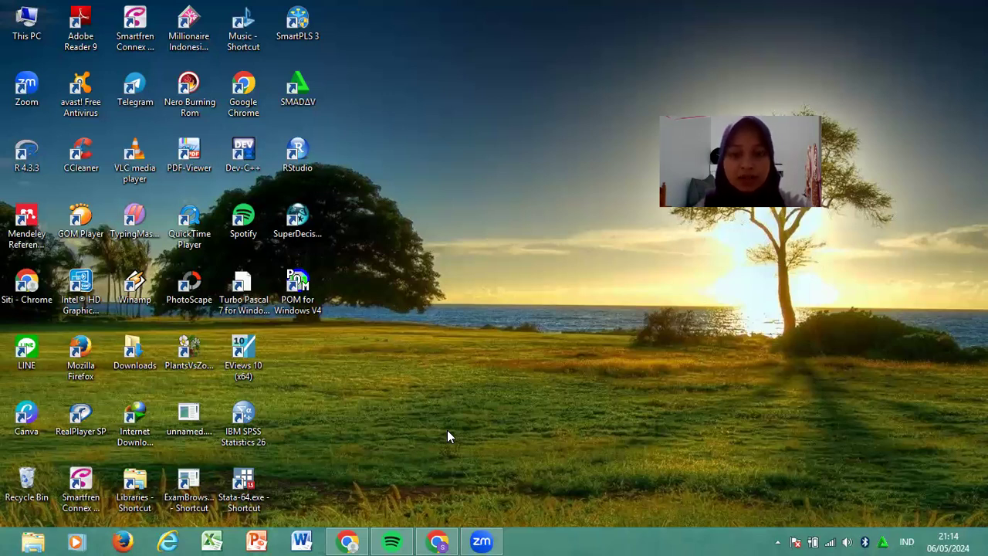
Switch to the Google Sheets spreadsheet and review the copied log data in H2:L54 of Sheet4
{"action": "left_click", "coordinate": [348, 541]}
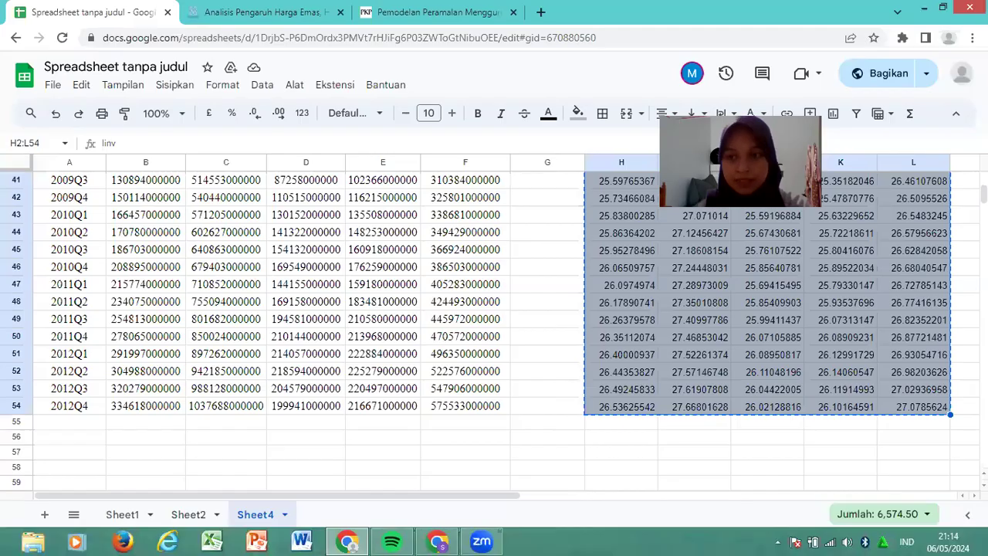
{"action": "left_click_drag", "start_coordinate": [983, 194], "coordinate": [955, 137]}
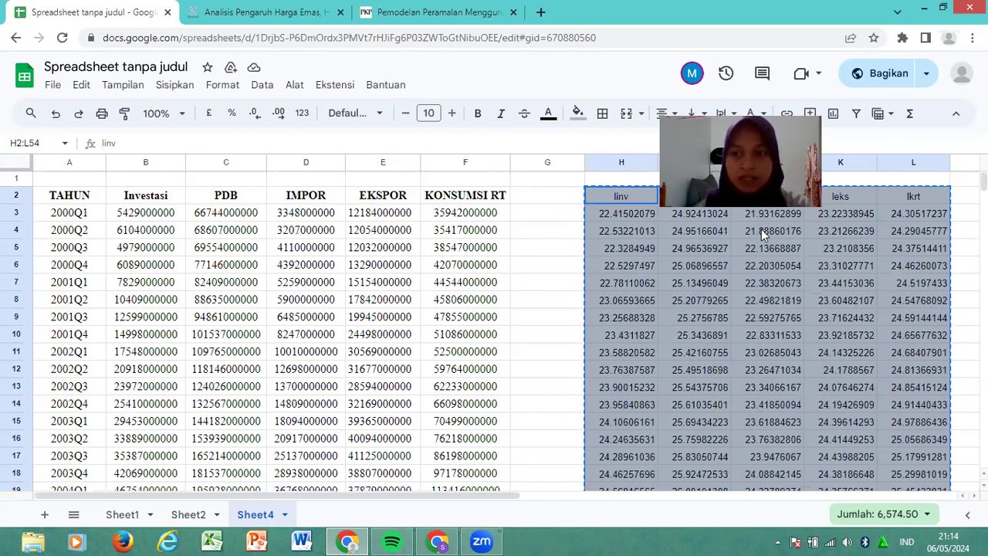
{"action": "mouse_move", "coordinate": [985, 182]}
{"action": "left_mouse_down"}
{"action": "mouse_move", "coordinate": [985, 193]}
{"action": "mouse_move", "coordinate": [986, 181]}
{"action": "left_mouse_up"}
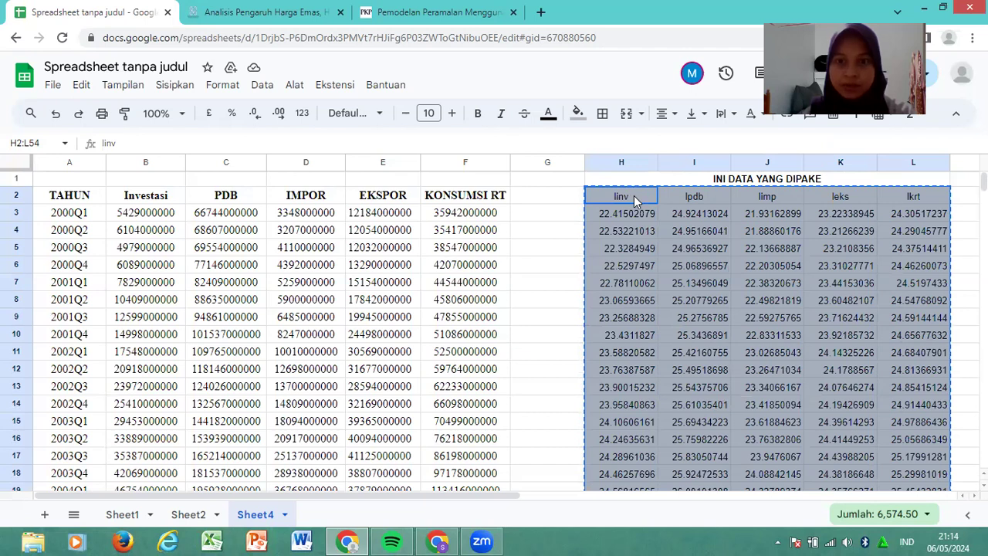
{"action": "left_click_drag", "start_coordinate": [606, 198], "coordinate": [915, 332]}
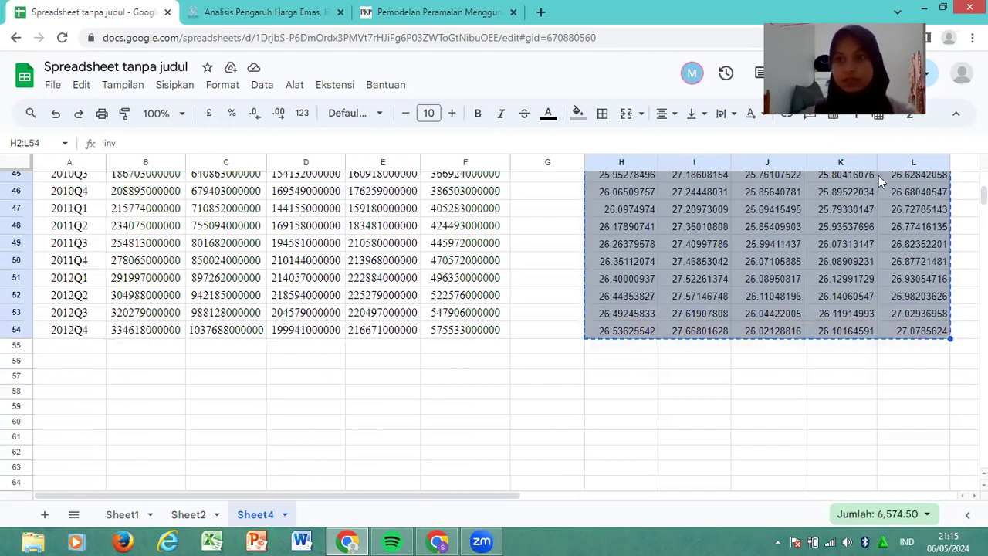
{"action": "left_click", "coordinate": [924, 7]}
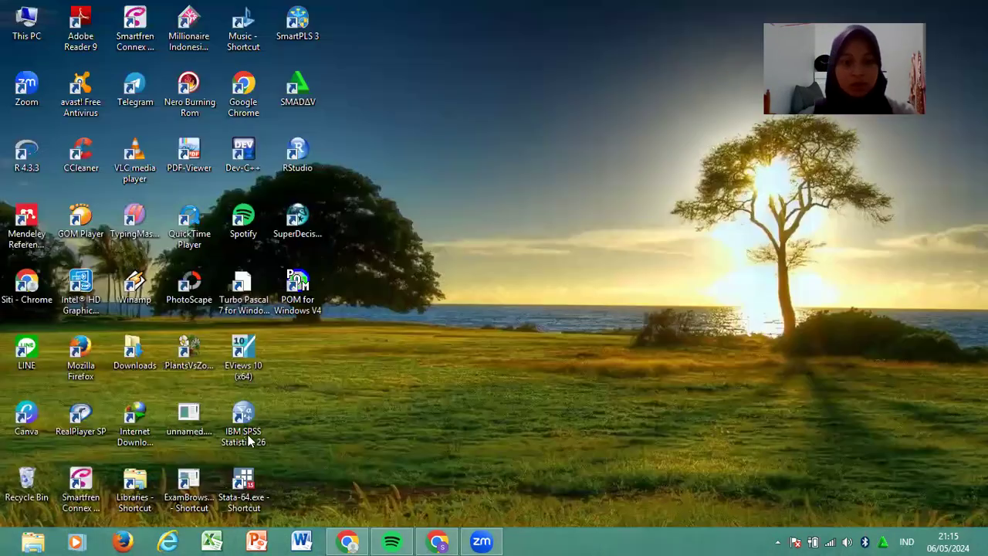
Launch Stata and paste the copied spreadsheet data into the Data Editor, treating the first row as variable names
{"action": "double_click", "coordinate": [243, 485]}
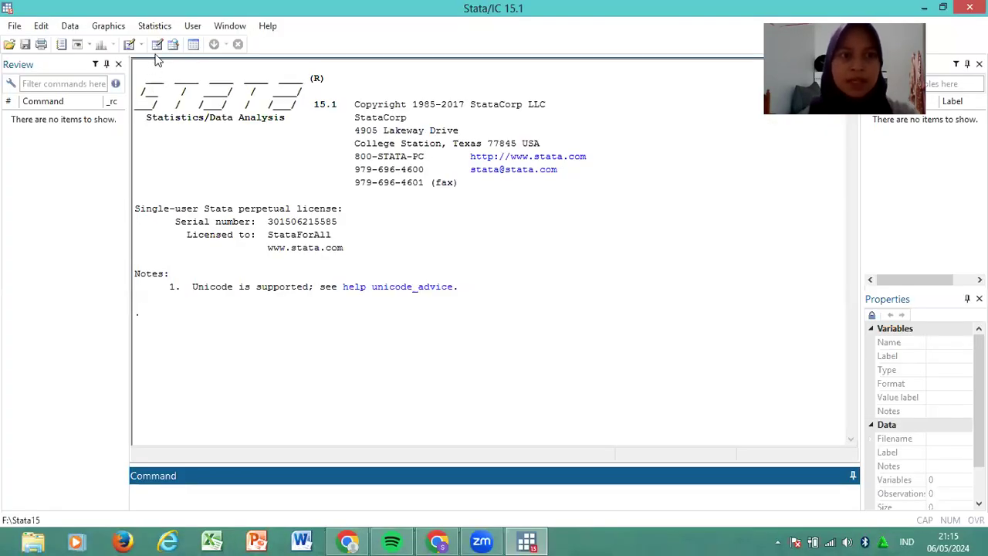
{"action": "left_click", "coordinate": [155, 44]}
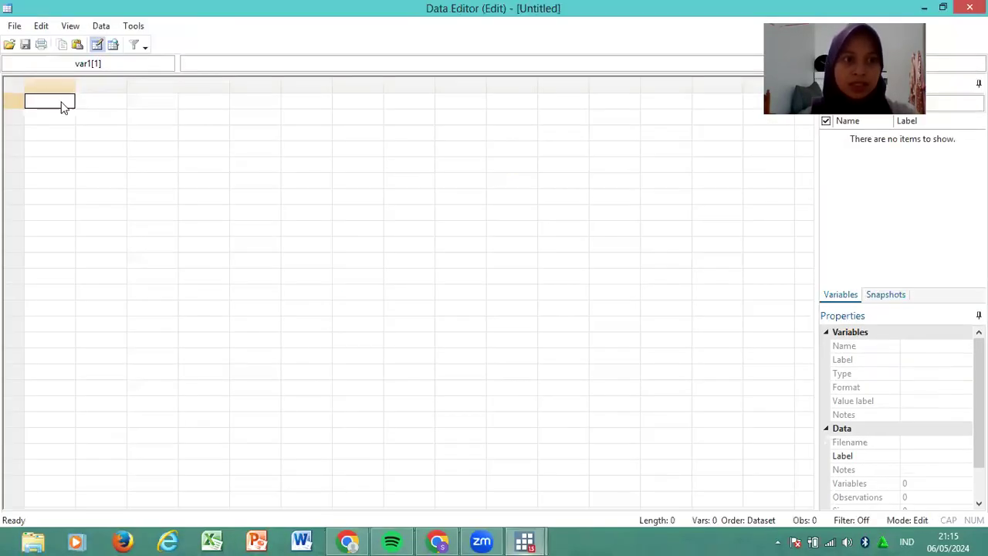
{"action": "key", "text": "ctrl+v"}
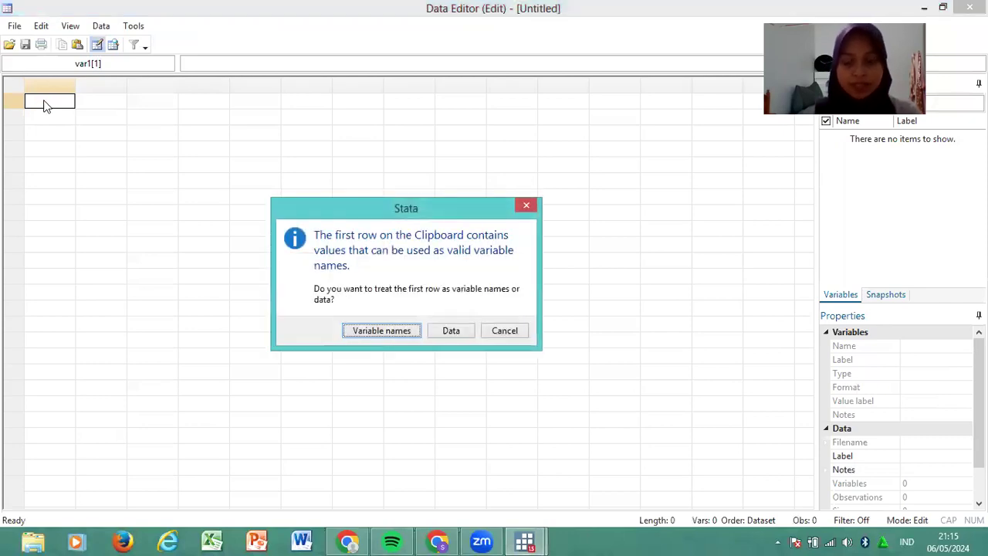
{"action": "left_click", "coordinate": [382, 331]}
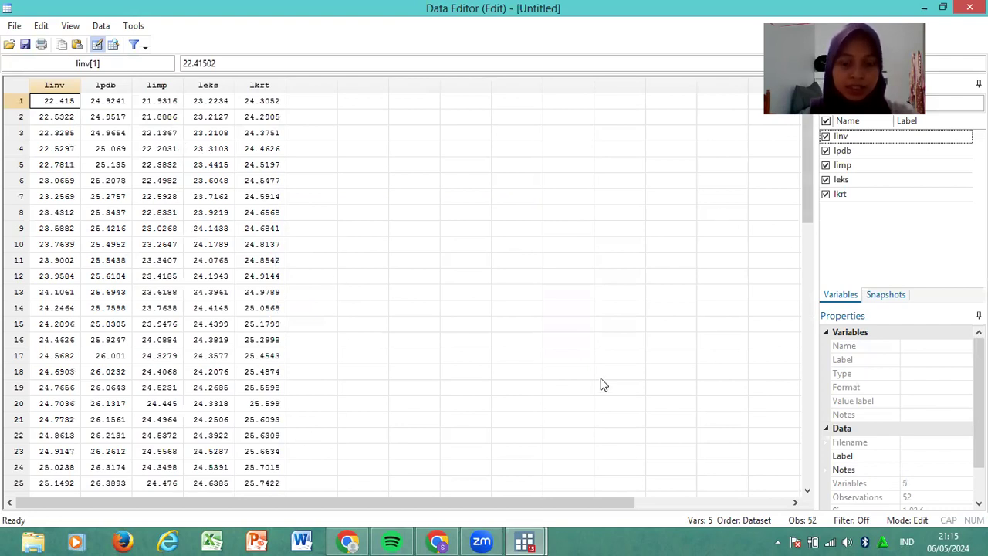
Return to the main Stata window and generate an observation counter with "gen t = _n"
{"action": "left_click", "coordinate": [538, 541]}
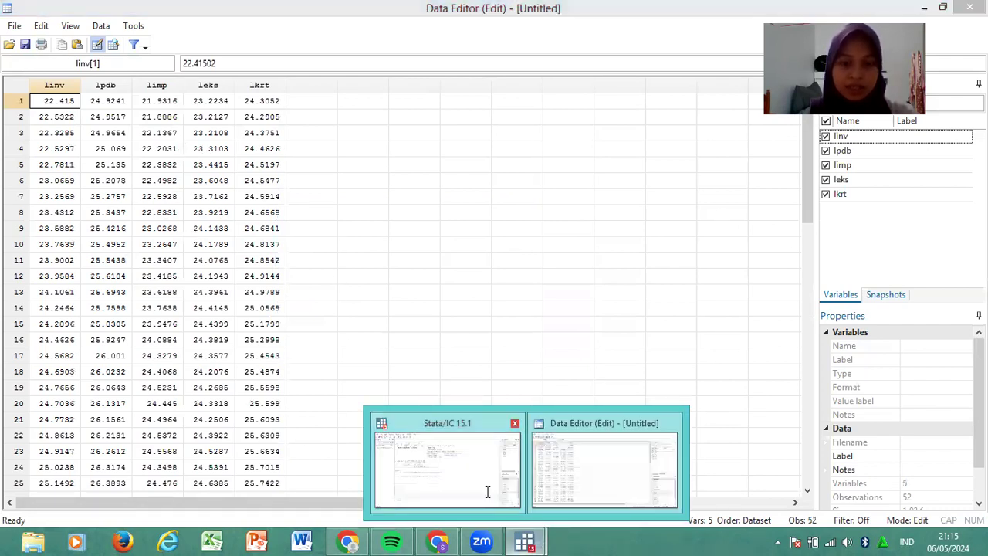
{"action": "left_click", "coordinate": [486, 491]}
{"action": "type", "text": "gen t "}
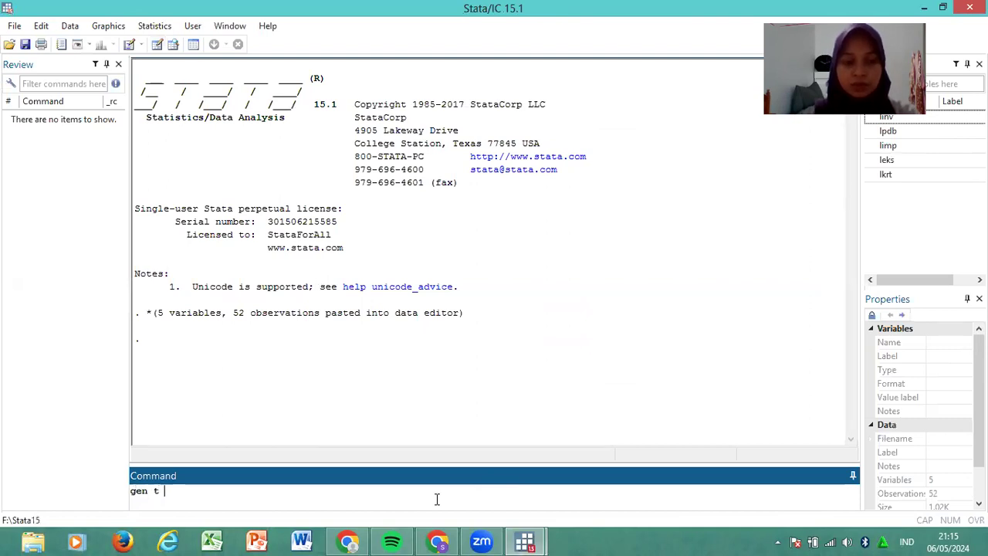
{"action": "type", "text": "= "}
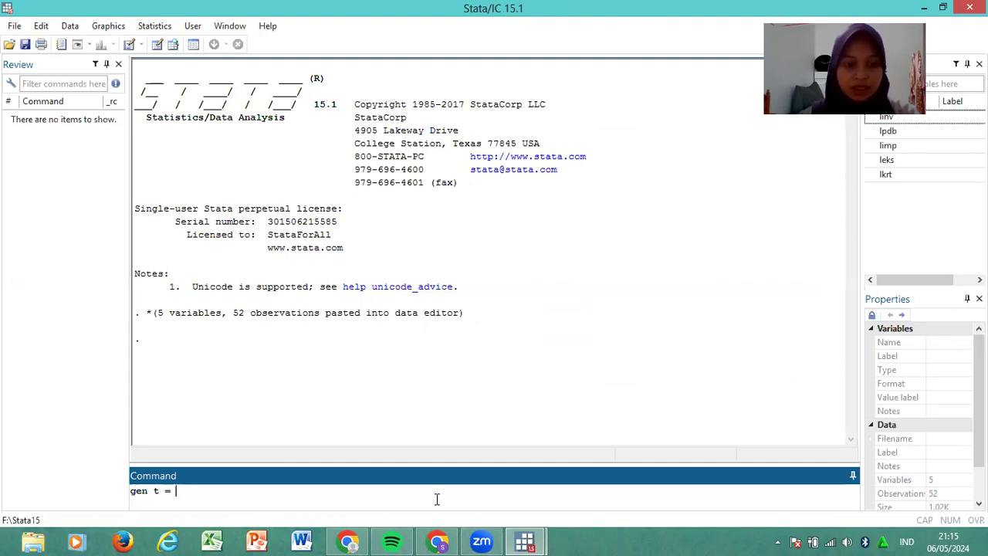
{"action": "type", "text": "_n"}
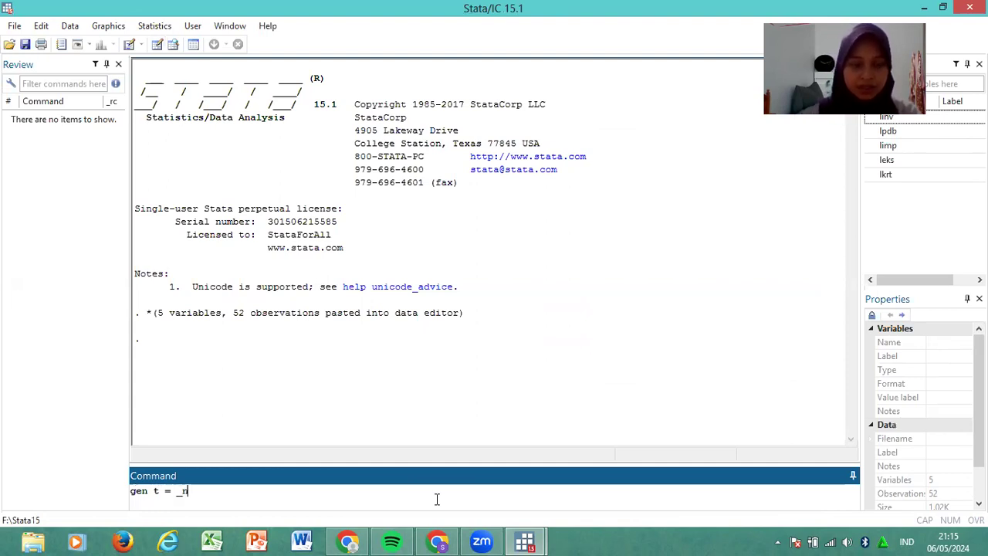
{"action": "key", "text": "Return"}
Generate a quarterly time variable with "gen newt = tq(2000q1) + t - 1" and check it in the Data Editor
{"action": "type", "text": "gen newt "}
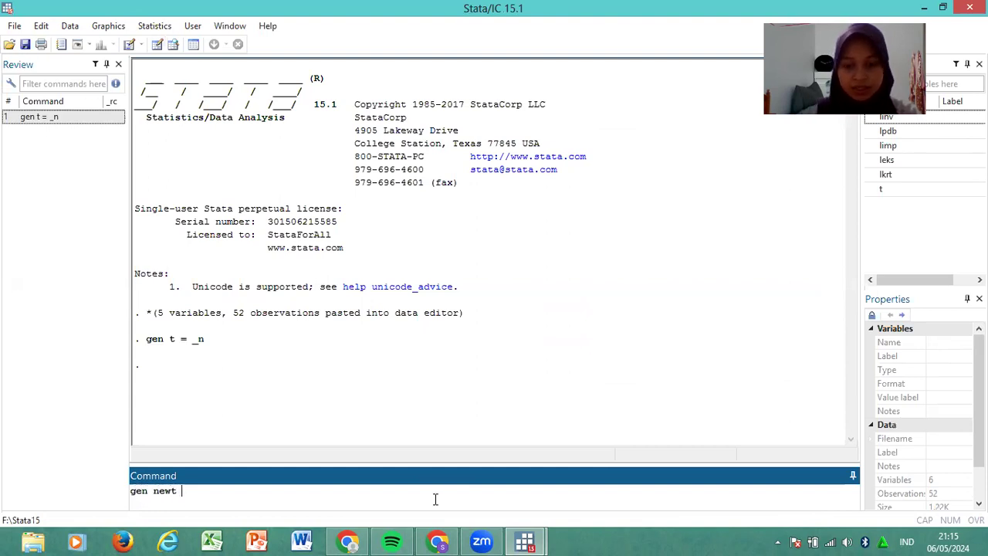
{"action": "type", "text": "= tq"}
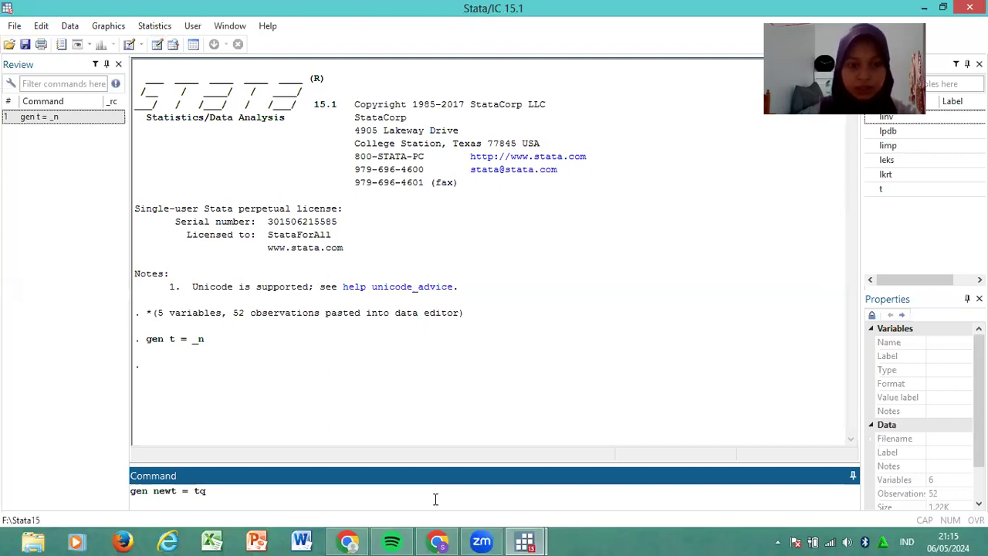
{"action": "type", "text": "P("}
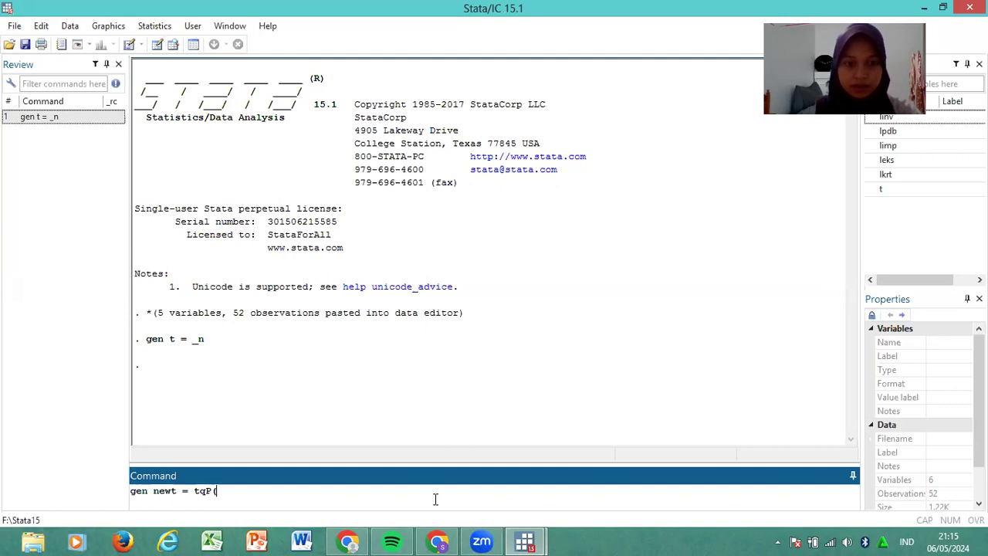
{"action": "key", "text": "BackSpace"}
{"action": "type", "text": "P("}
{"action": "key", "text": "BackSpace"}
{"action": "type", "text": "2000q1) + t - 1"}
{"action": "key", "text": "Return"}
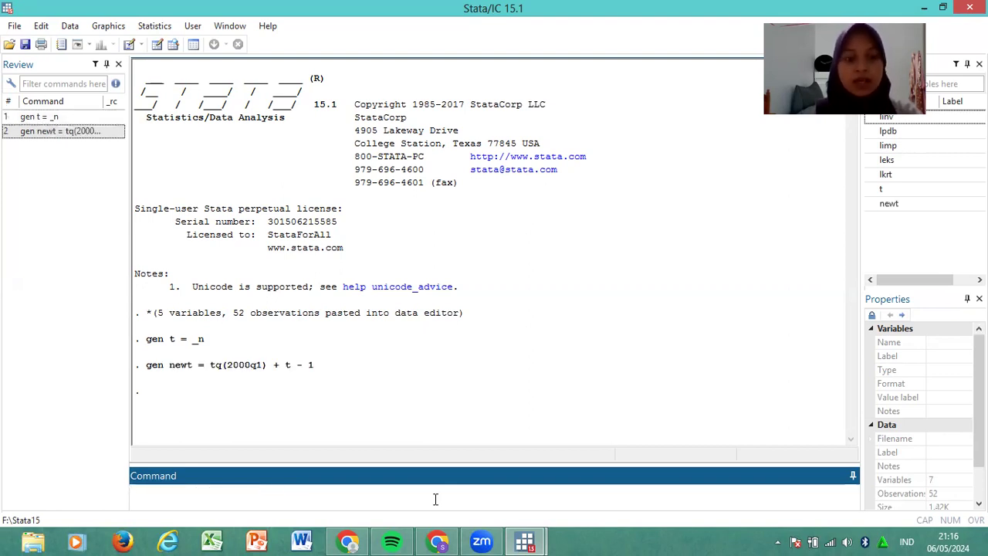
{"action": "left_click", "coordinate": [525, 542]}
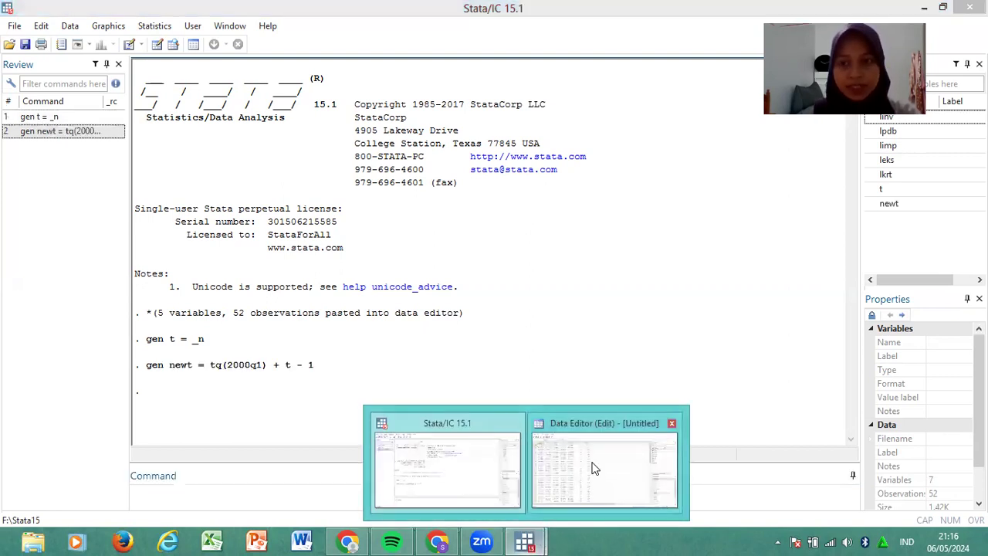
{"action": "left_click", "coordinate": [584, 442]}
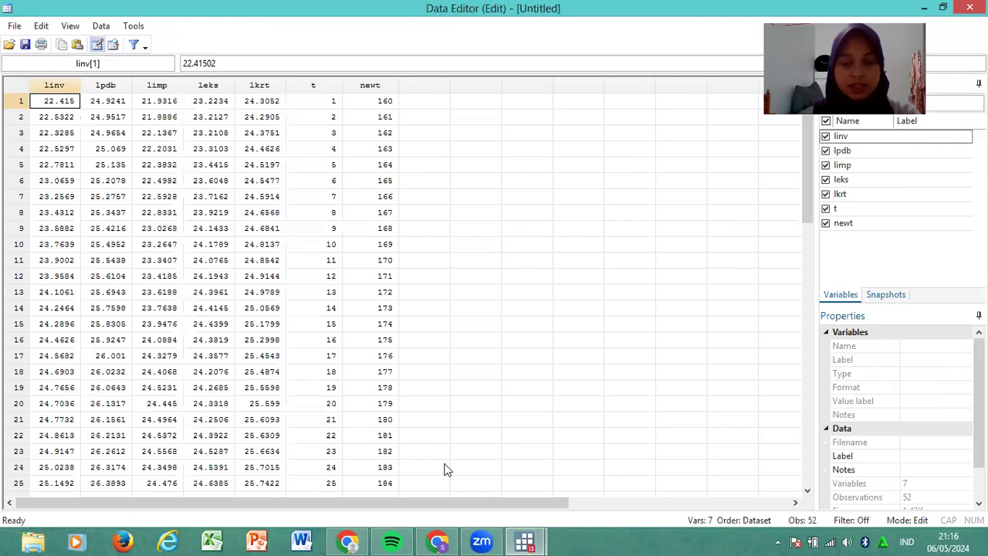
{"action": "left_click", "coordinate": [525, 542]}
{"action": "left_click", "coordinate": [450, 503]}
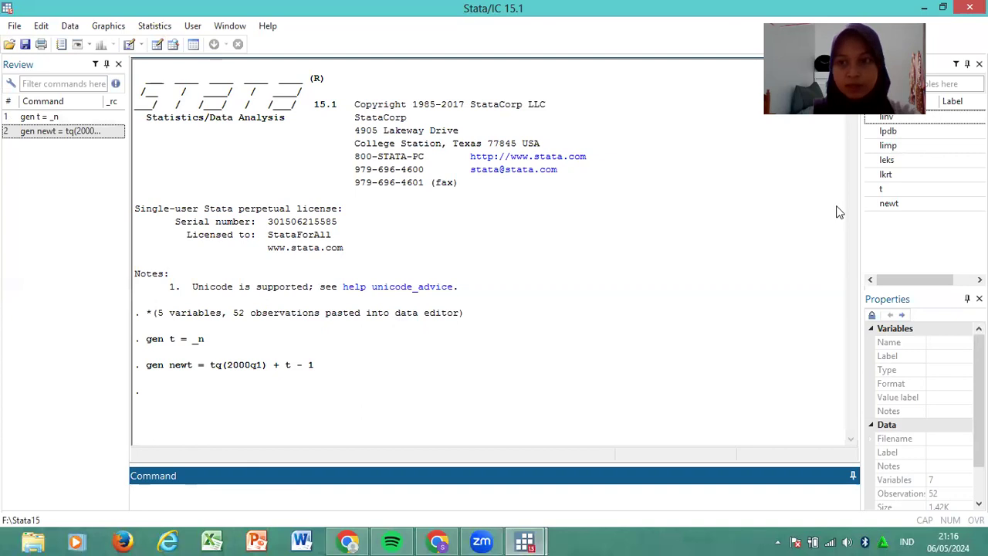
Format the time variable as quarterly dates with "format newt %tq" and check it in the Data Editor
{"action": "left_click", "coordinate": [348, 540]}
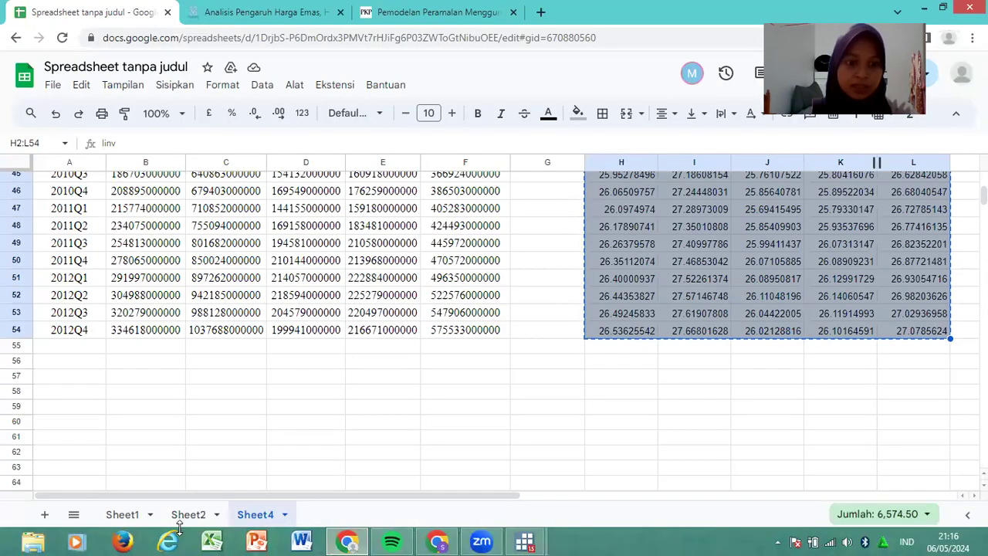
{"action": "left_click", "coordinate": [348, 540]}
{"action": "type", "text": "forma"}
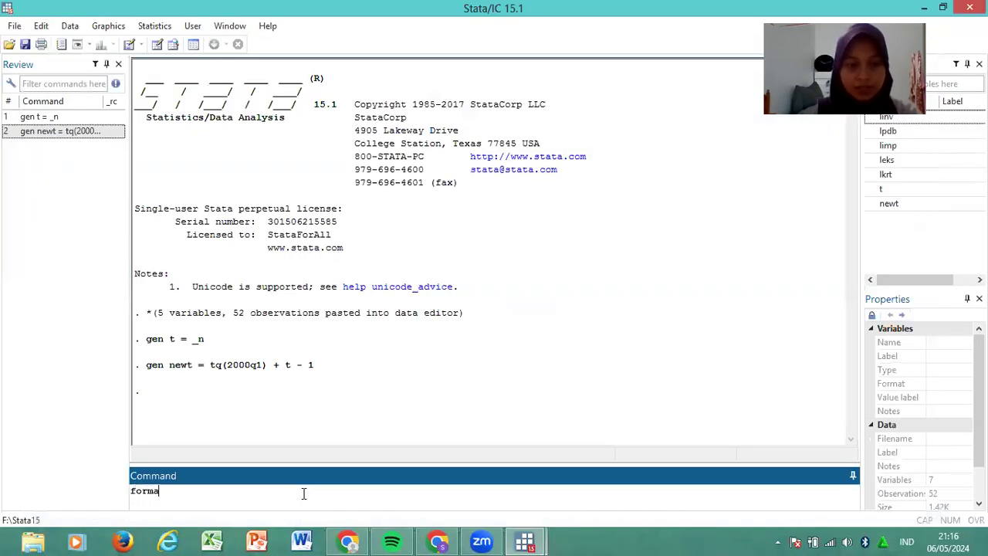
{"action": "type", "text": "t newt %tq"}
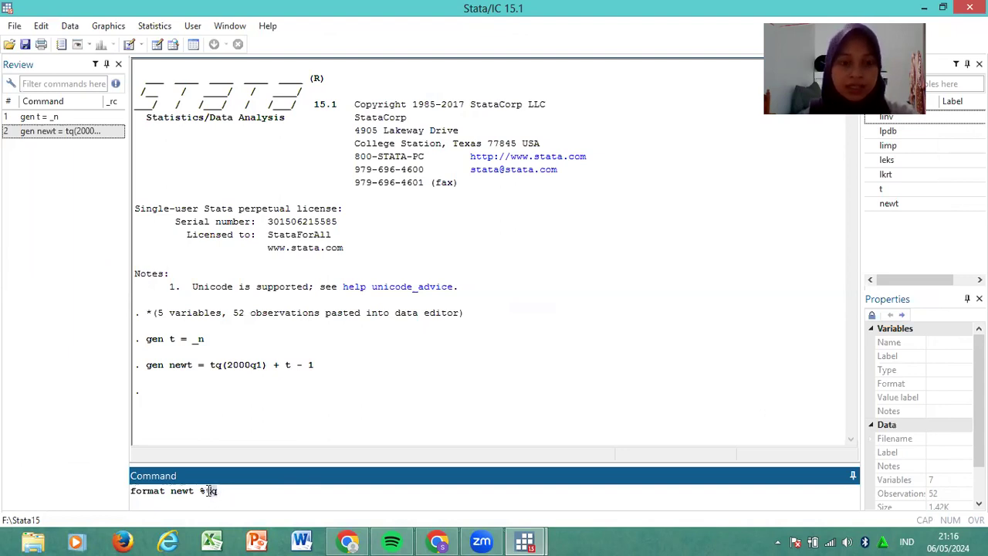
{"action": "key", "text": "Return"}
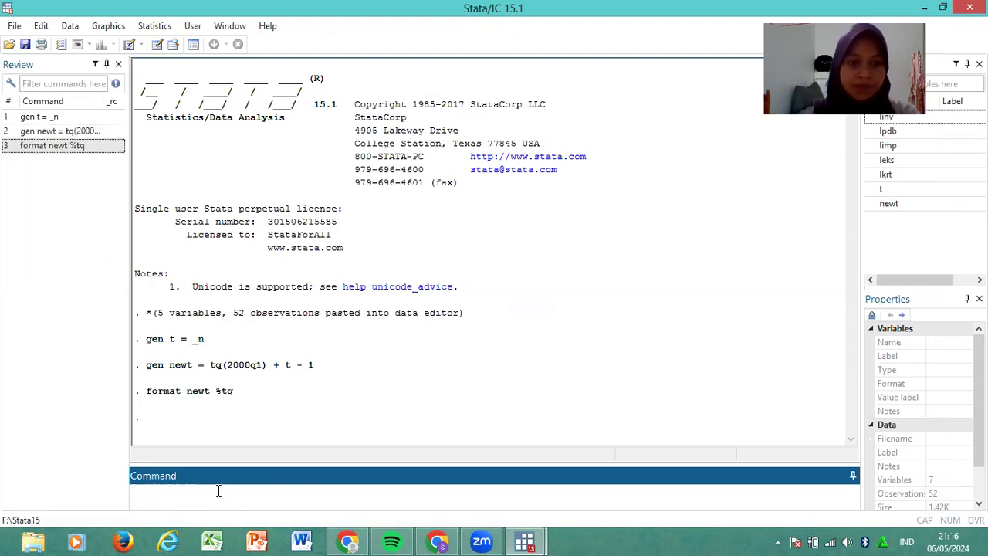
{"action": "left_click", "coordinate": [525, 541]}
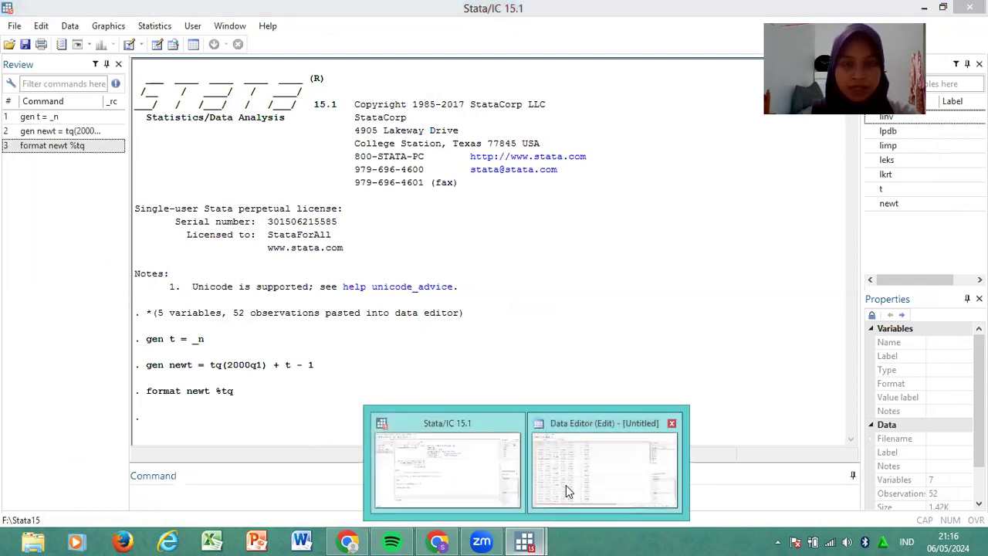
{"action": "left_click", "coordinate": [566, 485]}
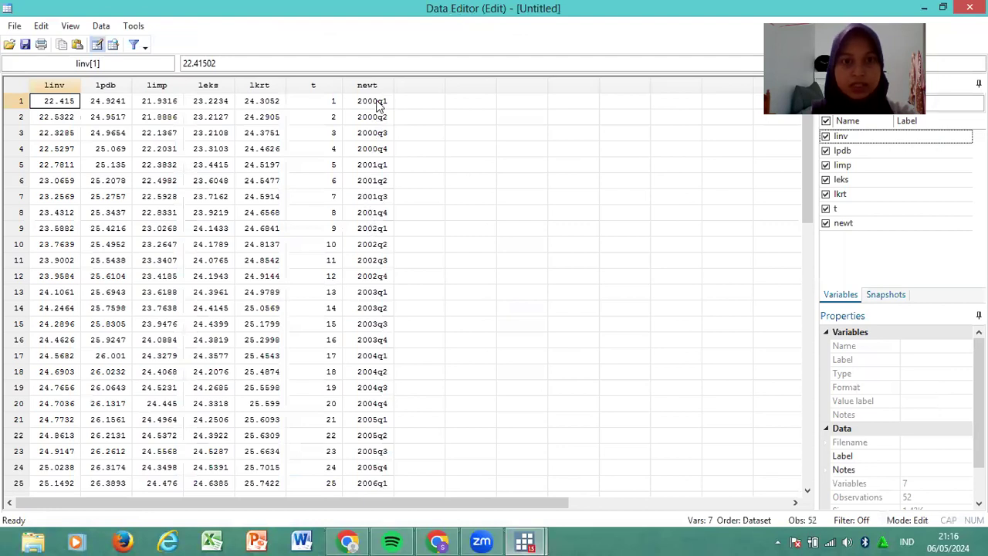
Declare the dataset as a time series by running "tsset newt" in the main Stata window
{"action": "left_click", "coordinate": [535, 540]}
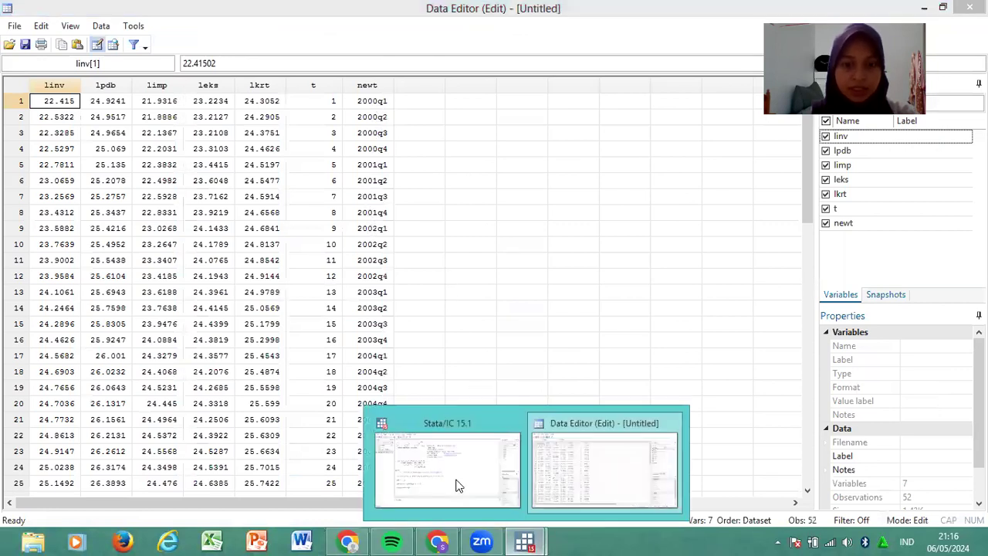
{"action": "left_click", "coordinate": [456, 484]}
{"action": "type", "text": "tsset newt"}
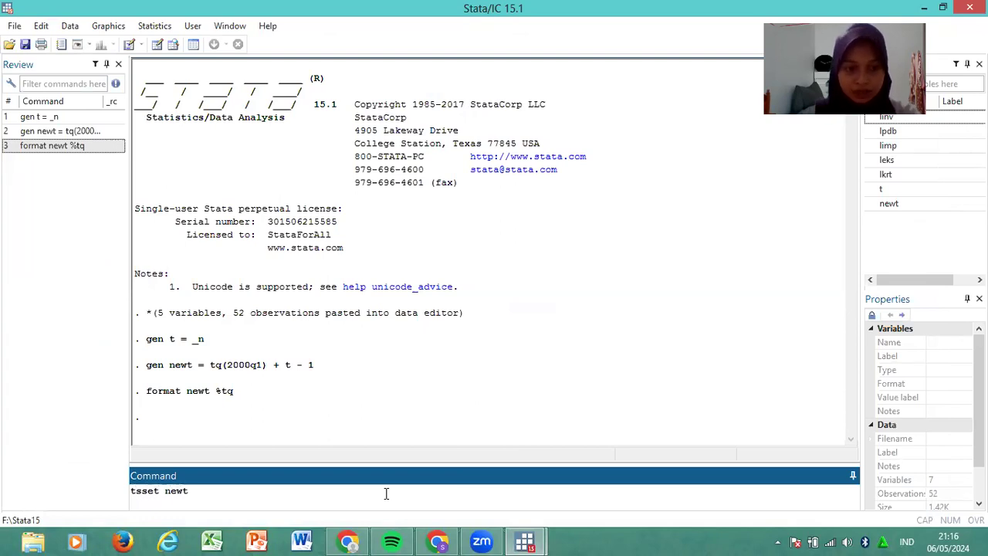
{"action": "key", "text": "Return"}
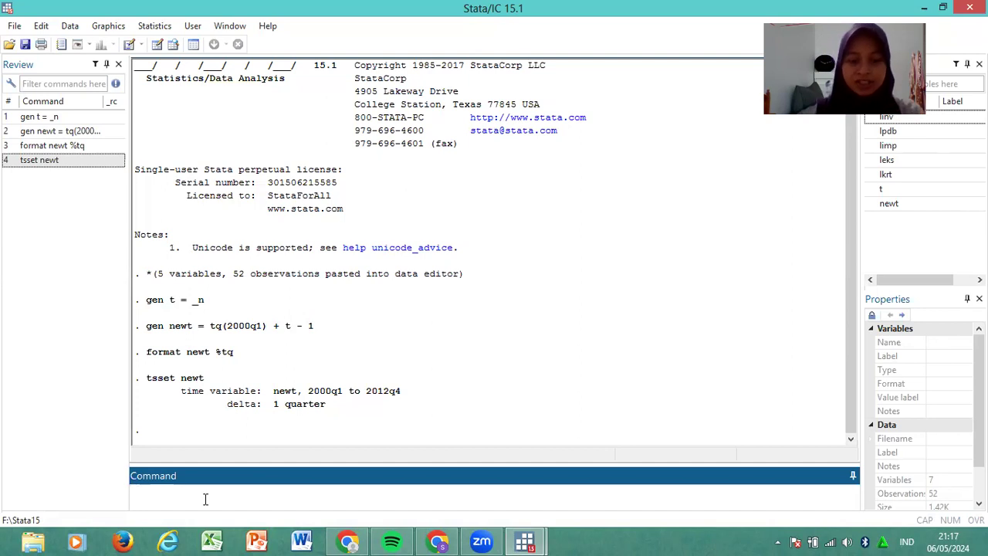
Run a Dickey-Fuller unit root test on linv with "dfuller linv"
{"action": "type", "text": "dfu"}
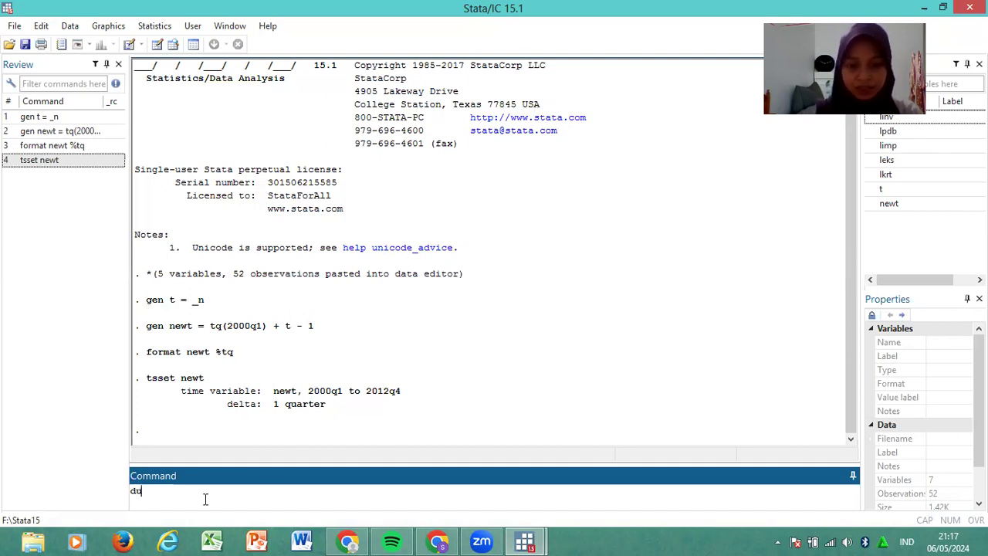
{"action": "type", "text": "ller"}
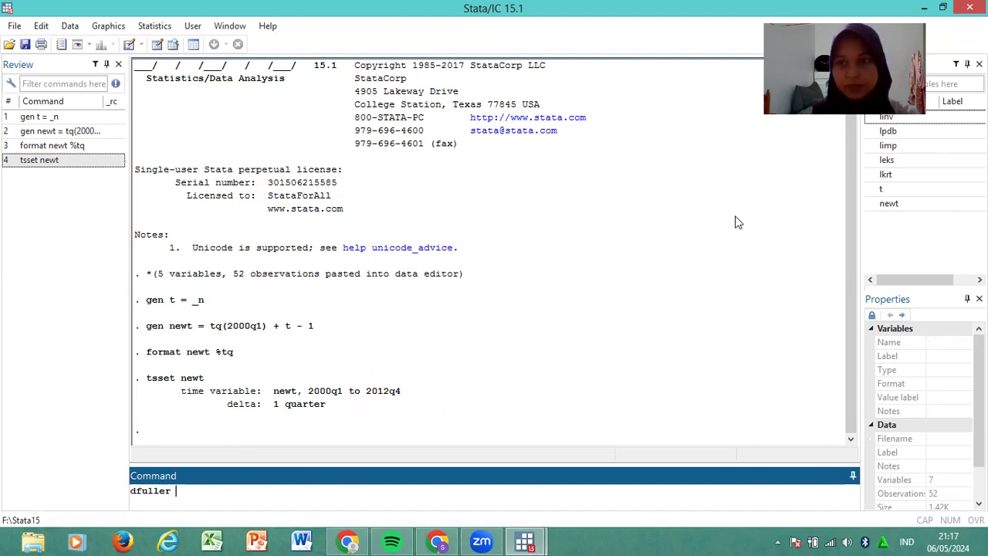
{"action": "double_click", "coordinate": [884, 116]}
{"action": "key", "text": "Return"}
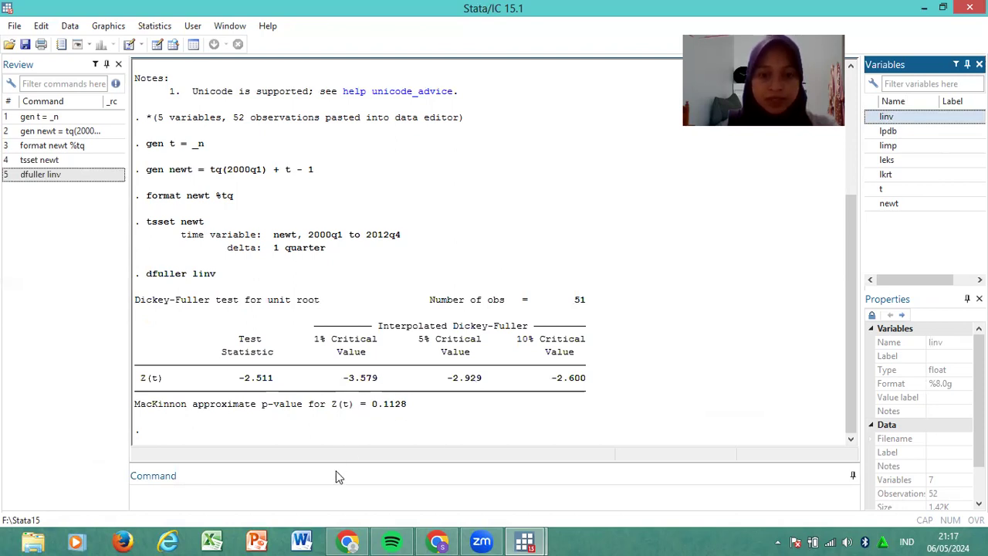
Reuse the previous test command with lpdb in place of linv to run "dfuller lpdb"
{"action": "left_click", "coordinate": [333, 491]}
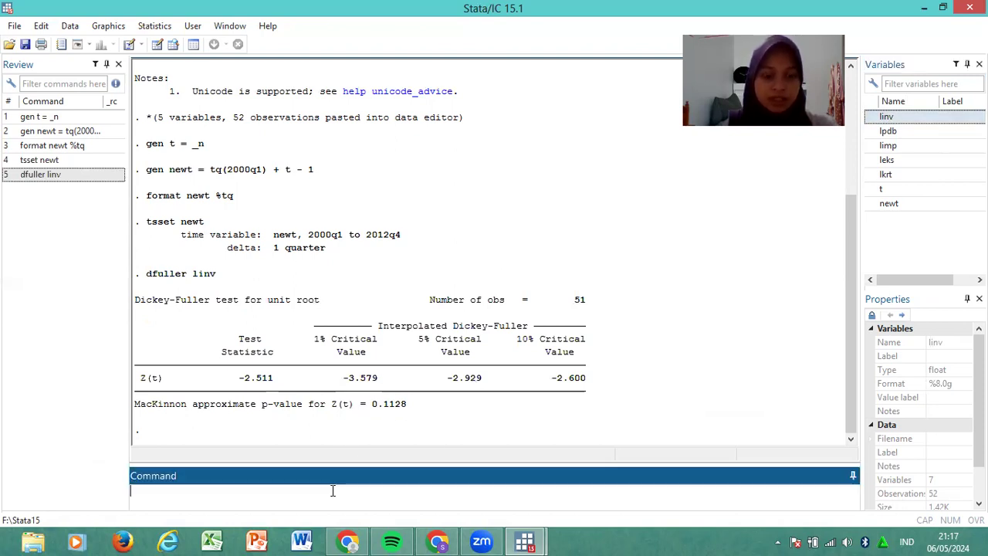
{"action": "left_click", "coordinate": [77, 178]}
{"action": "left_click", "coordinate": [219, 489]}
{"action": "key", "text": "BackSpace"}
{"action": "key", "text": "BackSpace"}
{"action": "key", "text": "BackSpace"}
{"action": "key", "text": "BackSpace"}
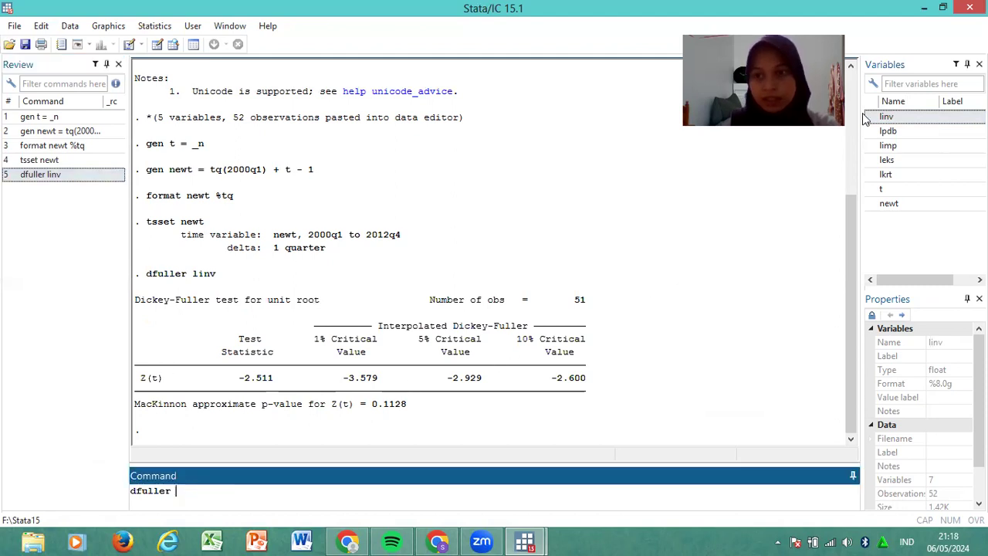
{"action": "left_click", "coordinate": [868, 132]}
{"action": "key", "text": "Return"}
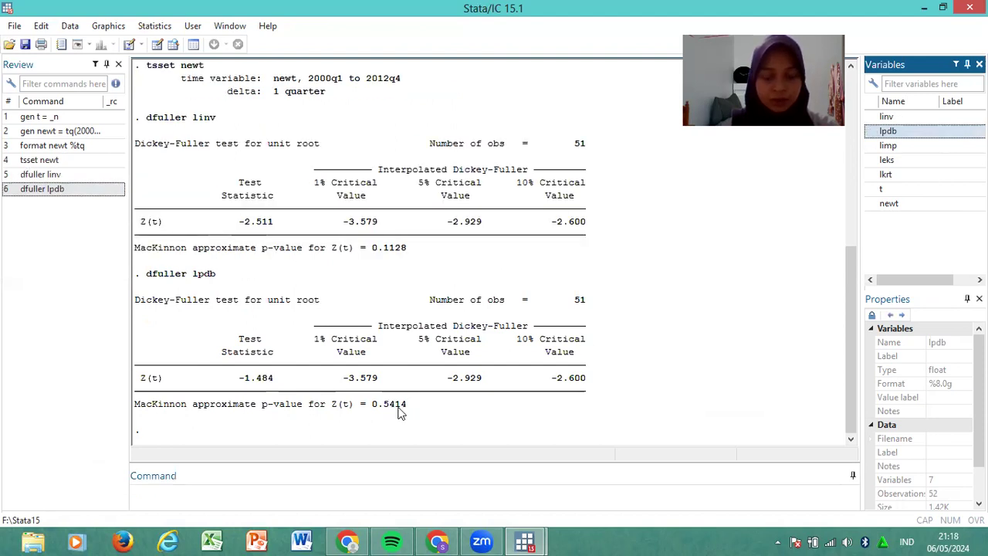
Run a Dickey-Fuller unit root test on the limp variable in levels with "dfuller limp"
{"action": "left_click", "coordinate": [360, 492]}
{"action": "type", "text": "d"}
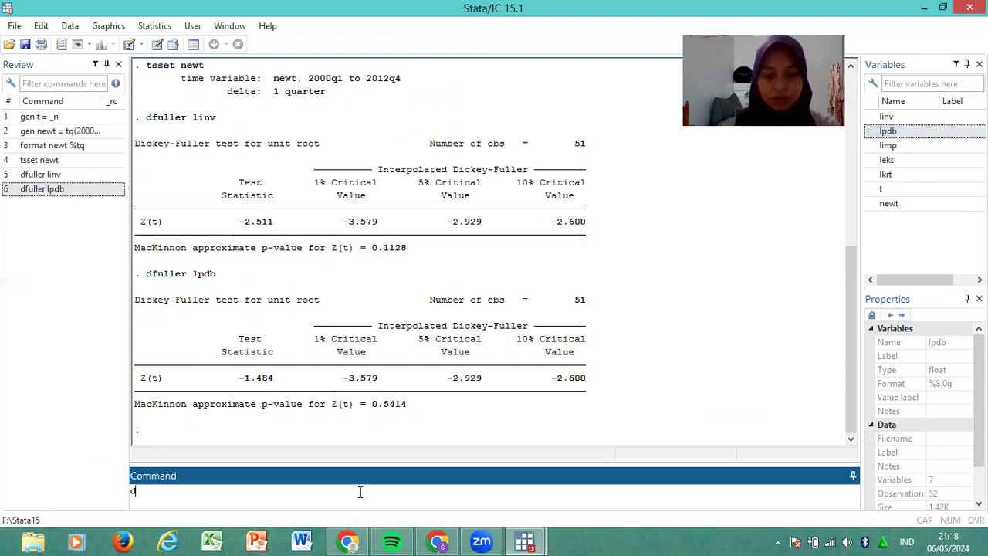
{"action": "type", "text": "fuller"}
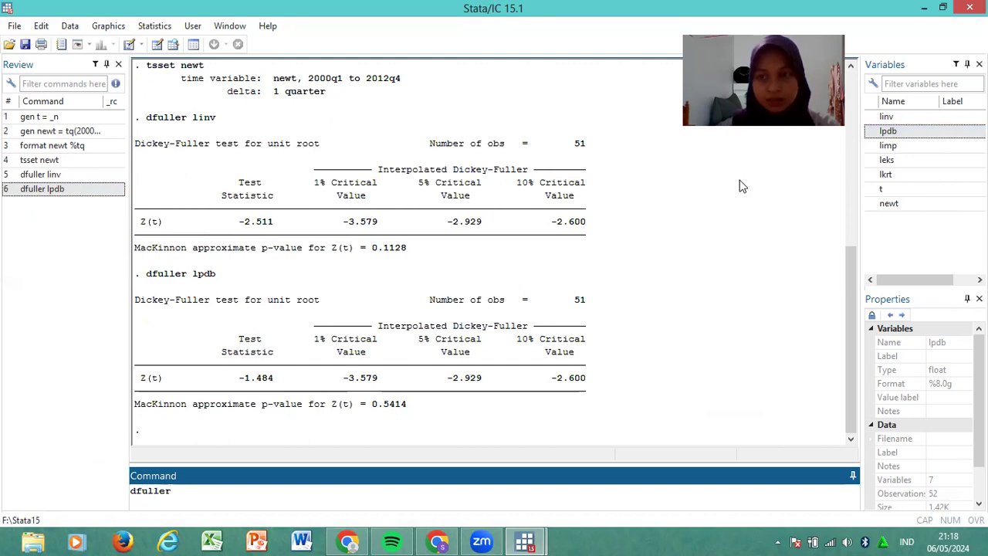
{"action": "left_click", "coordinate": [873, 148]}
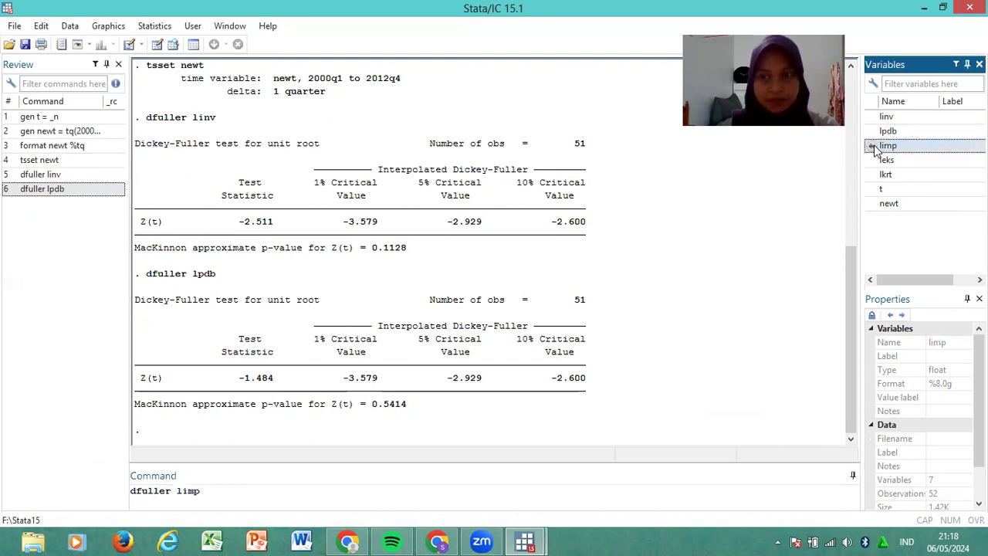
{"action": "key", "text": "Return"}
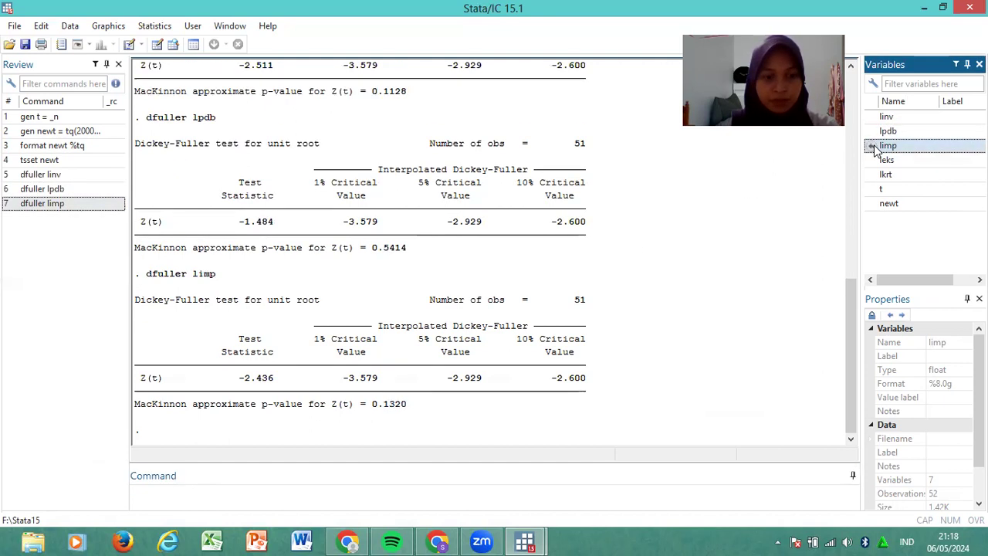
Run a Dickey-Fuller unit root test on the leks variable in levels with "dfuller leks"
{"action": "left_click", "coordinate": [549, 491]}
{"action": "type", "text": "dfuller"}
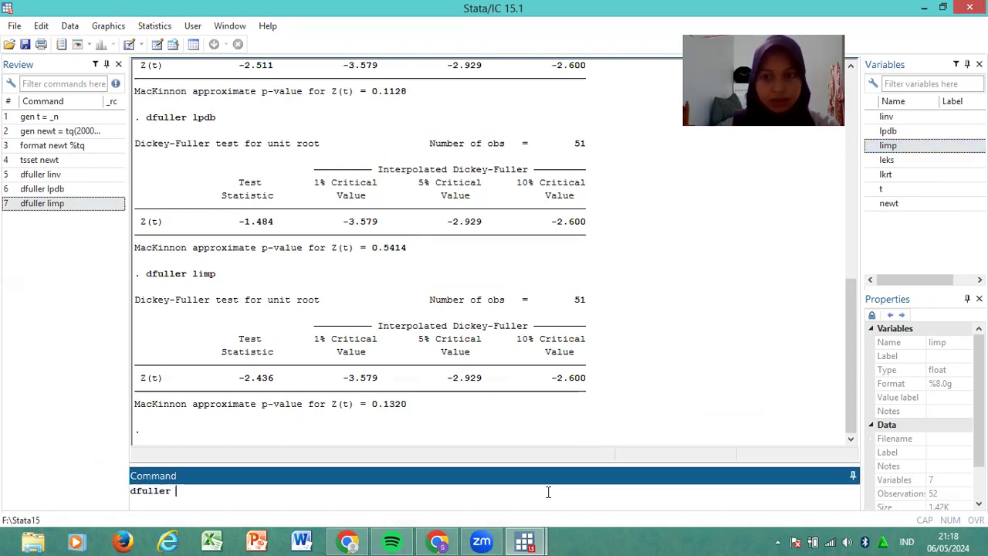
{"action": "left_click", "coordinate": [871, 162]}
{"action": "key", "text": "Return"}
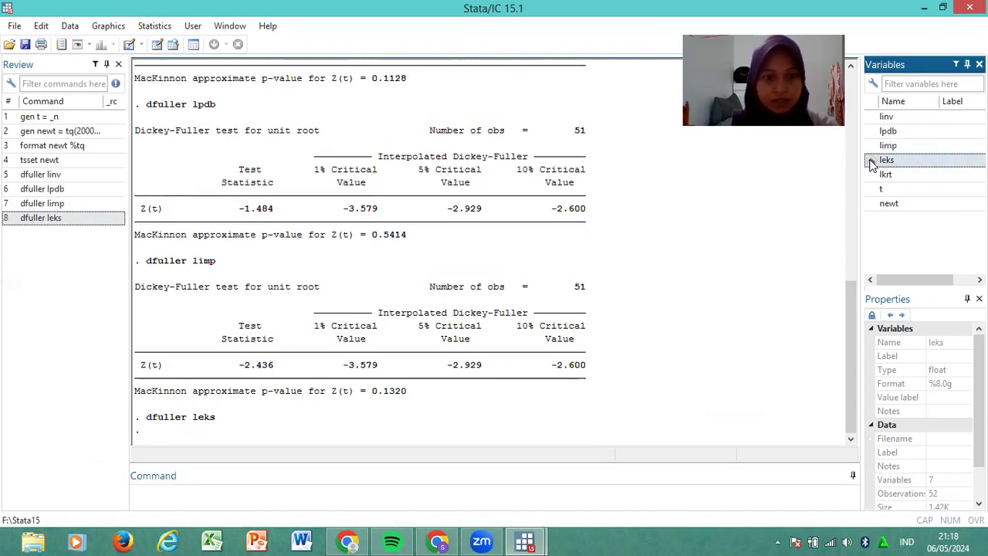
Run a Dickey-Fuller unit root test on the lkrt variable in levels with "dfuller lkrt"
{"action": "type", "text": "dfuller"}
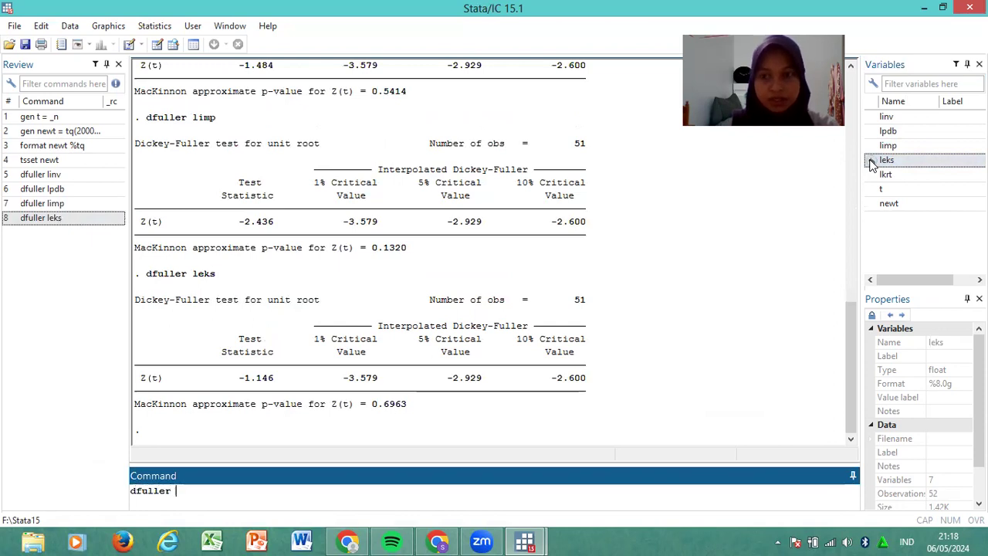
{"action": "left_click", "coordinate": [873, 175]}
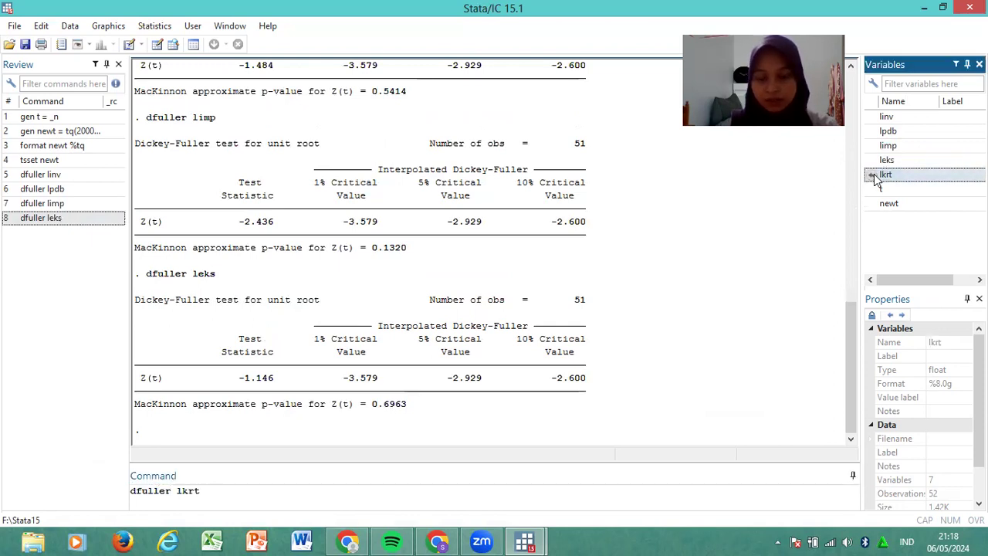
{"action": "key", "text": "Return"}
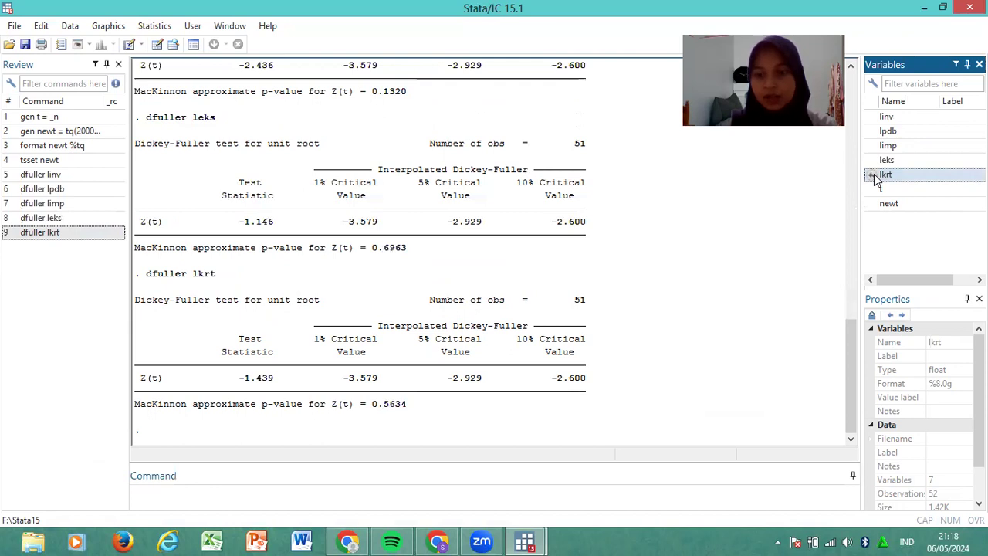
Reuse the earlier linv test command with a first-difference operator to run "dfuller D.linv"
{"action": "left_click", "coordinate": [577, 500]}
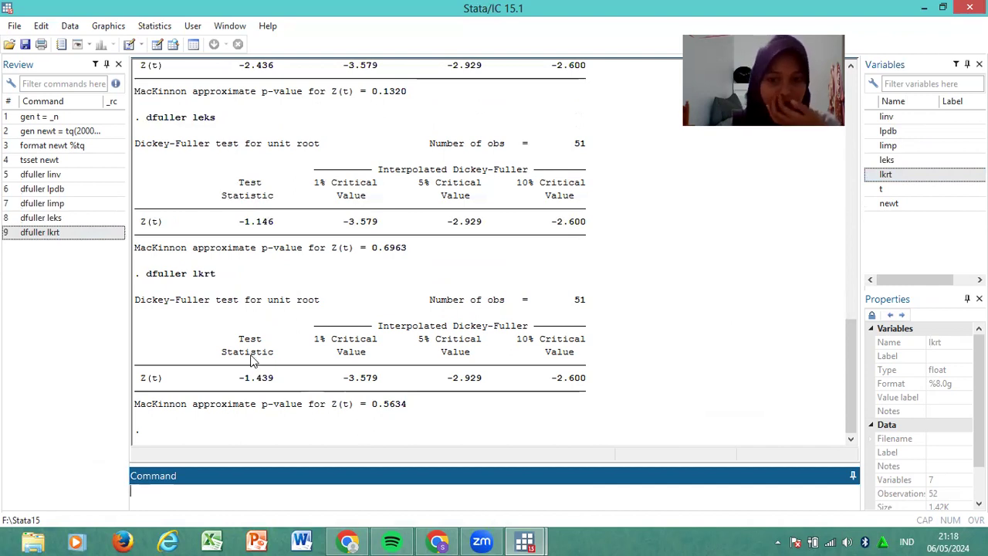
{"action": "left_click", "coordinate": [65, 179]}
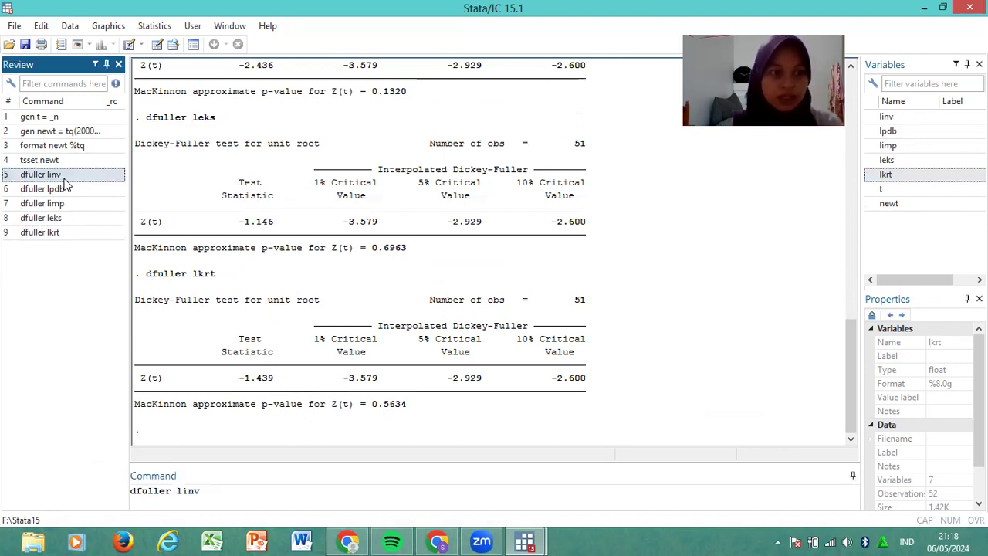
{"action": "left_click", "coordinate": [178, 490]}
{"action": "type", "text": "d."}
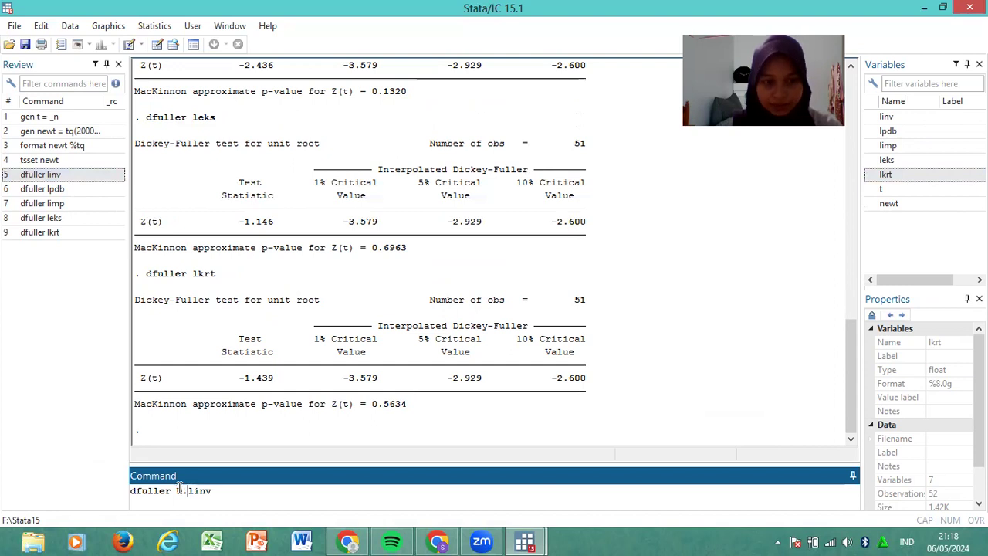
{"action": "key", "text": "Return"}
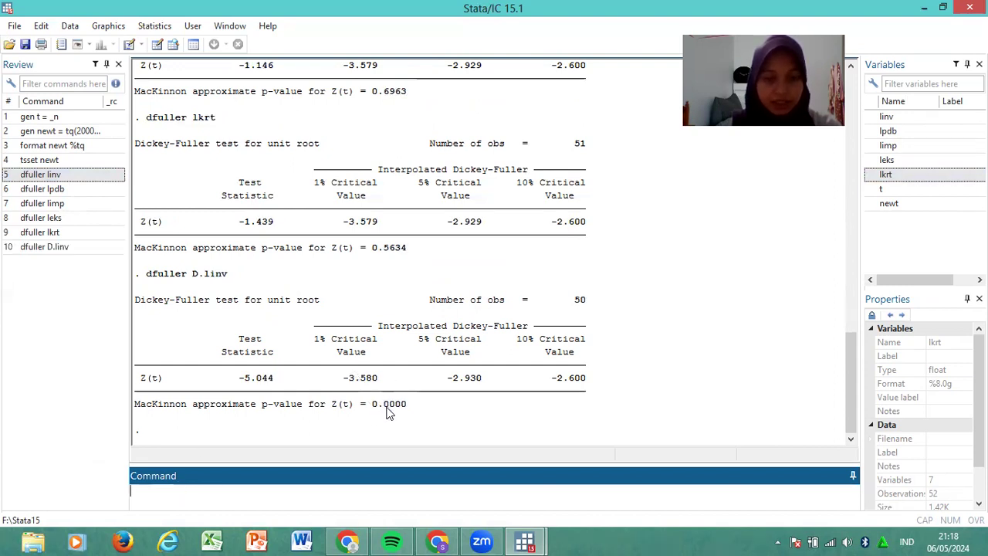
Reuse the earlier lpdb test command with the difference operator added to run "dfuller D.lpdb"
{"action": "left_click", "coordinate": [82, 193]}
{"action": "left_click", "coordinate": [177, 491]}
{"action": "type", "text": "D."}
{"action": "key", "text": "Return"}
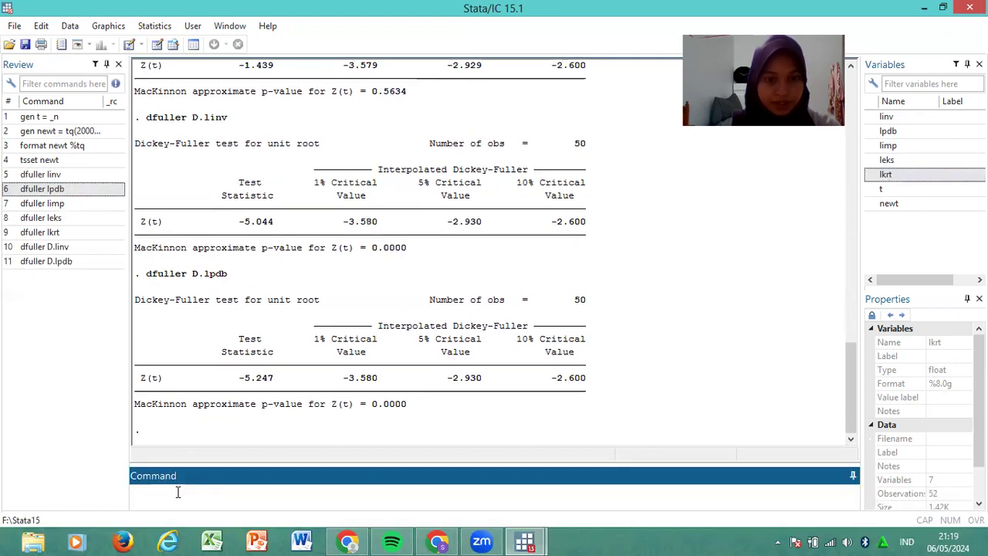
Test the first difference of limp for a unit root by recalling its level test and running "dfuller D.limp"
{"action": "left_click", "coordinate": [90, 205]}
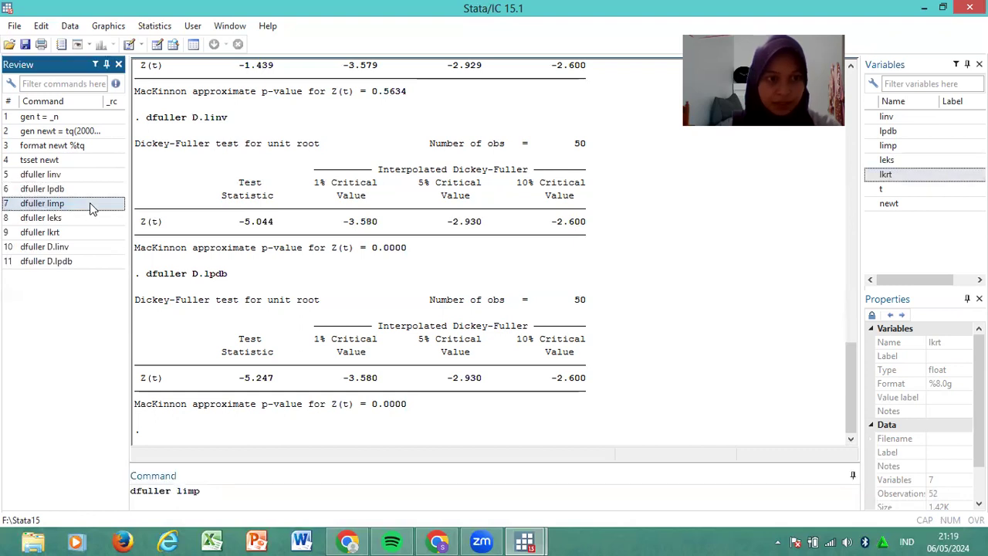
{"action": "left_click", "coordinate": [177, 491]}
{"action": "type", "text": "D."}
{"action": "key", "text": "Return"}
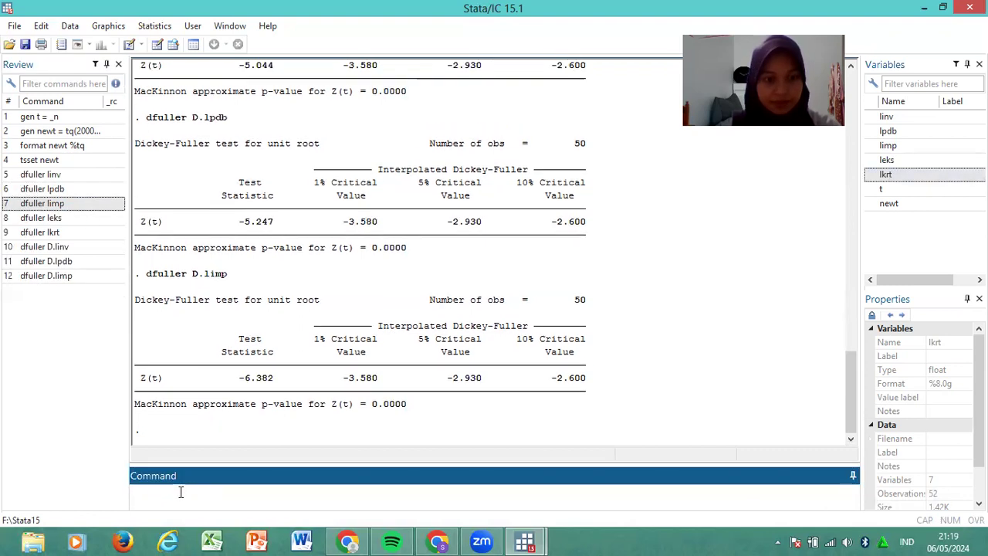
Test the first difference of leks for a unit root by recalling its level test and running "dfuller D.leks"
{"action": "left_click", "coordinate": [75, 220]}
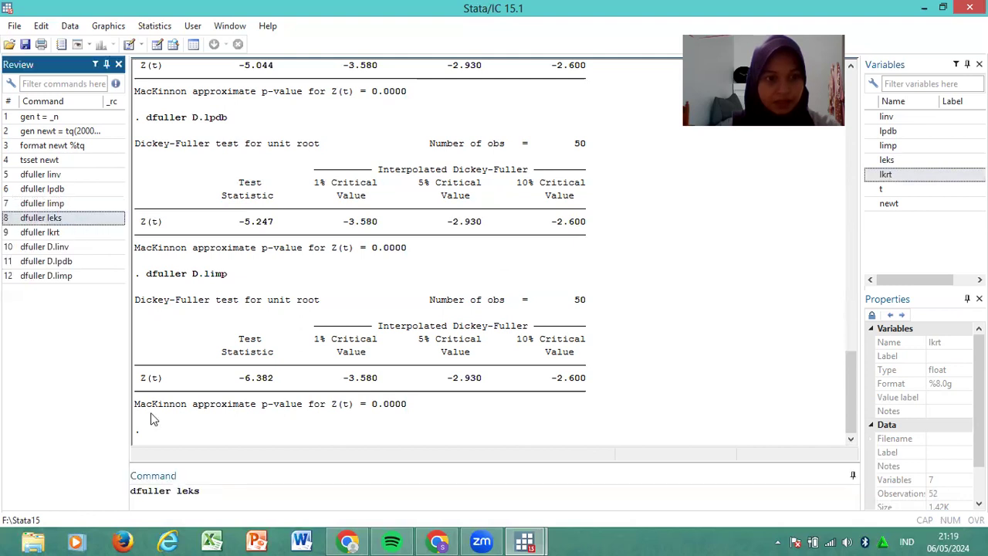
{"action": "left_click", "coordinate": [174, 492]}
{"action": "type", "text": "D."}
{"action": "key", "text": "Return"}
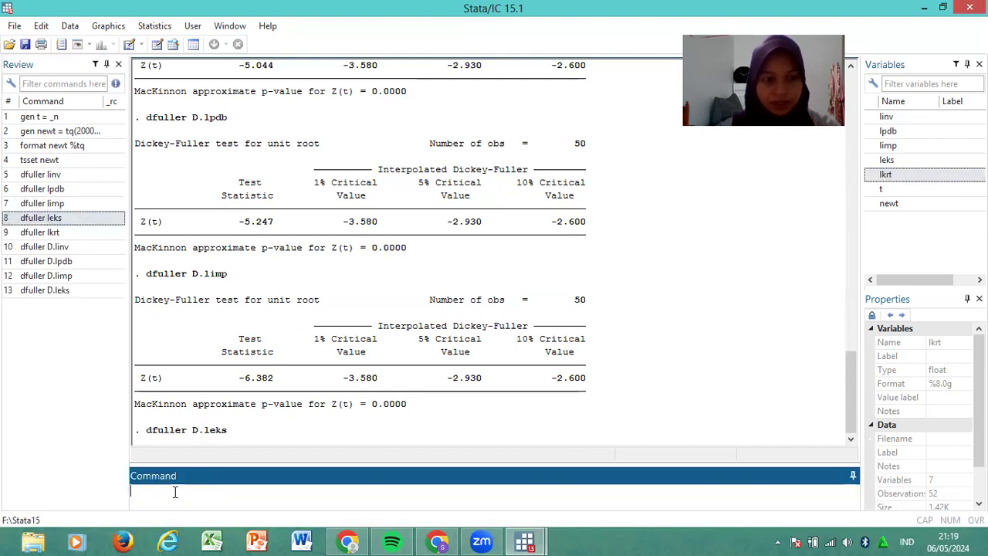
Test the first difference of lkrt for a unit root by recalling its level test and running "dfuller D.lkrt"
{"action": "left_click", "coordinate": [69, 232]}
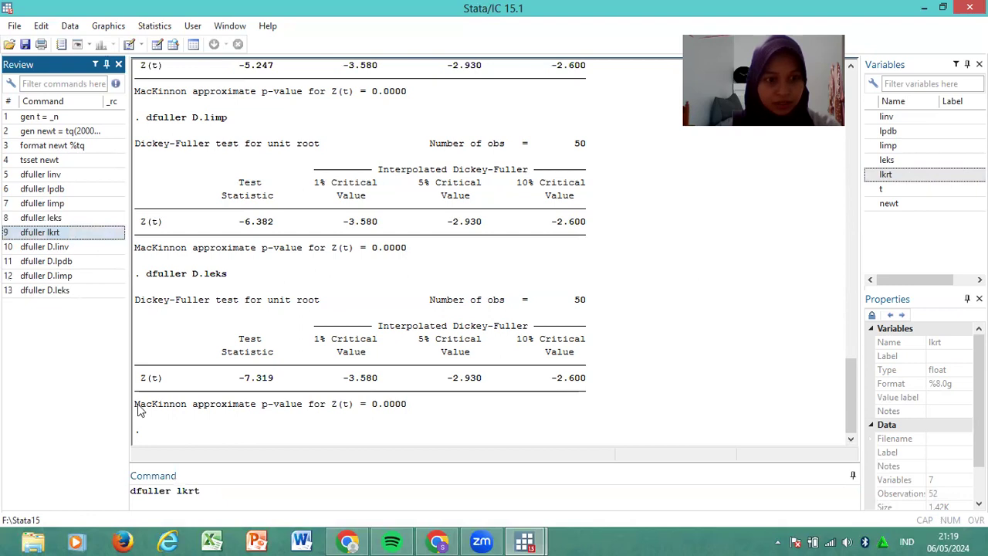
{"action": "left_click", "coordinate": [178, 491]}
{"action": "type", "text": "D."}
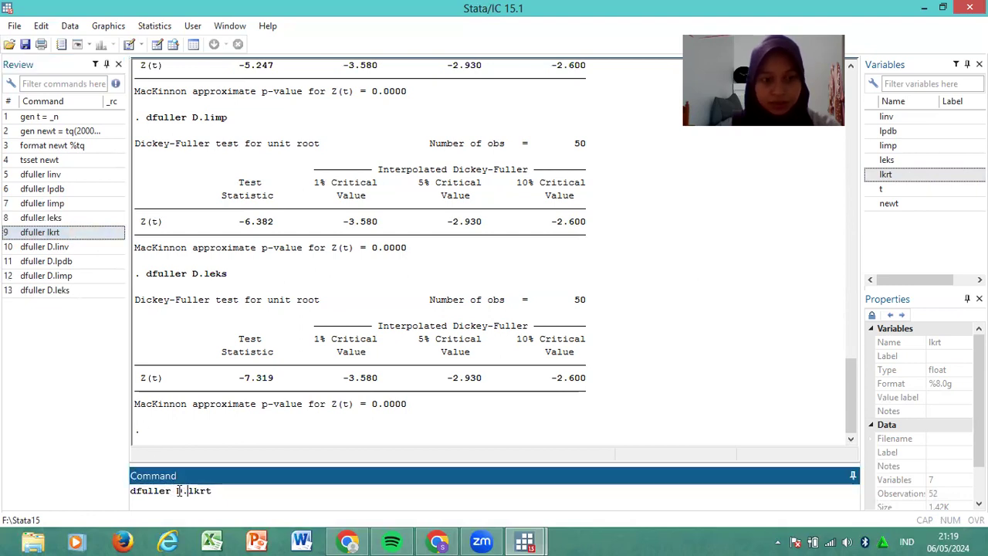
{"action": "key", "text": "Return"}
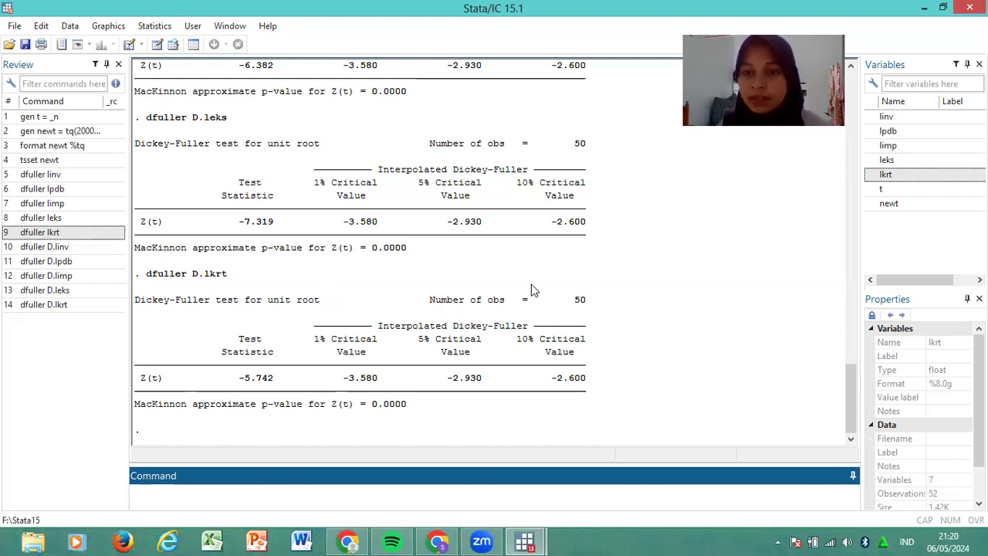
Regress linv on lpdb, limp, leks and lkrt with "regress linv lpdb limp leks lkrt"
{"action": "left_click", "coordinate": [386, 362]}
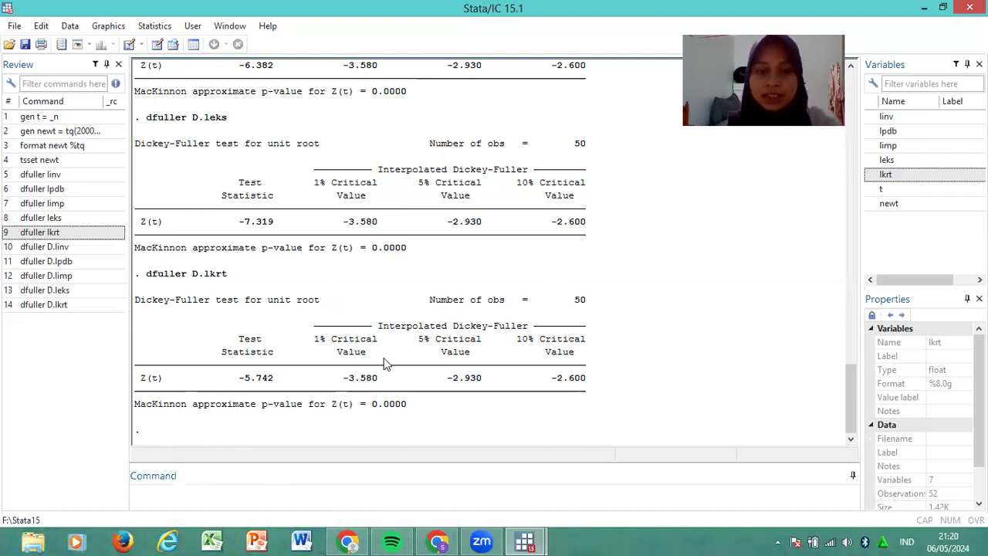
{"action": "left_click", "coordinate": [222, 491]}
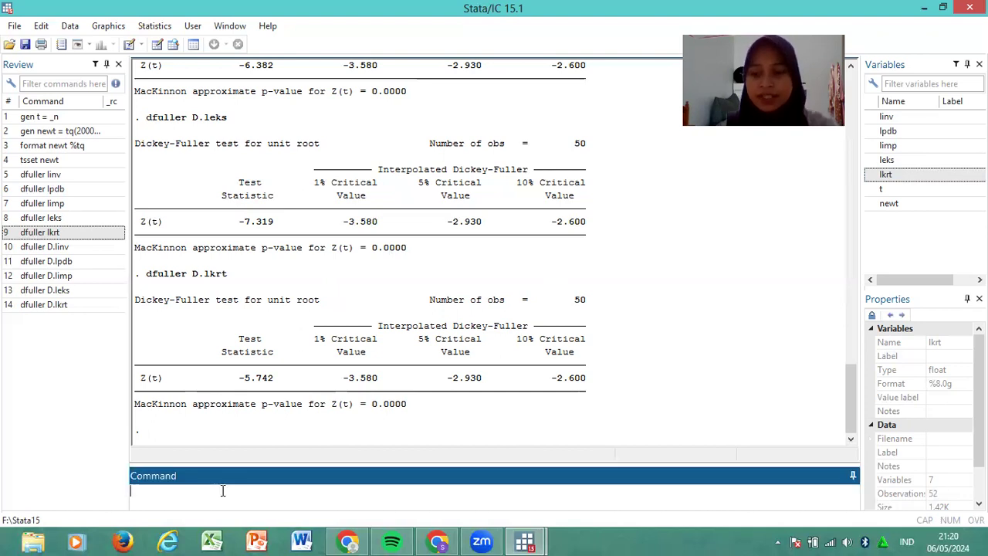
{"action": "left_click", "coordinate": [152, 411]}
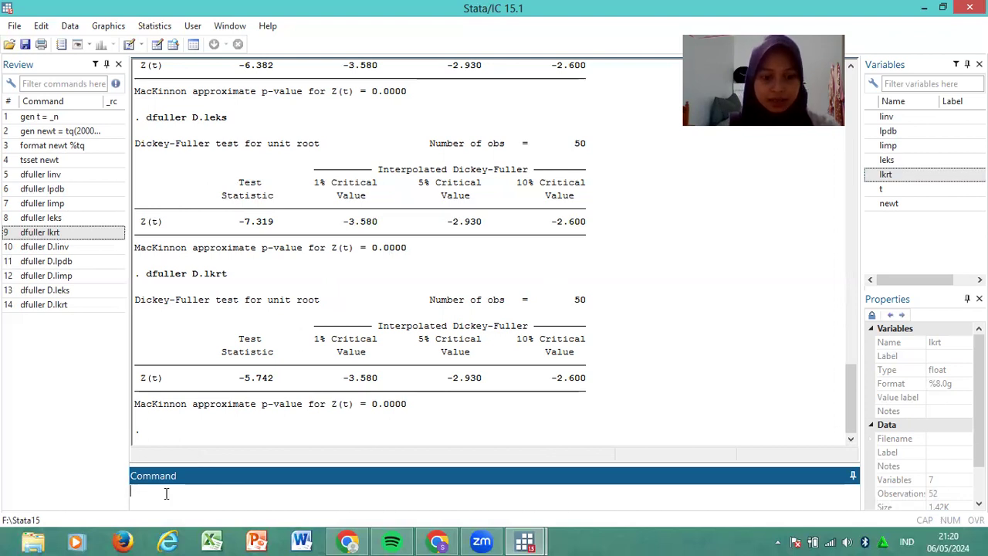
{"action": "type", "text": "regress"}
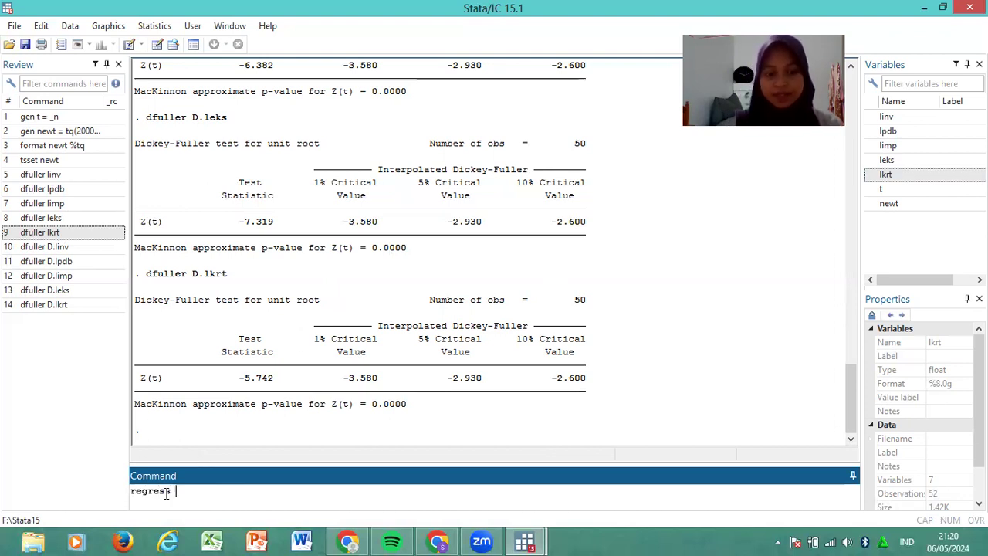
{"action": "left_click", "coordinate": [871, 120]}
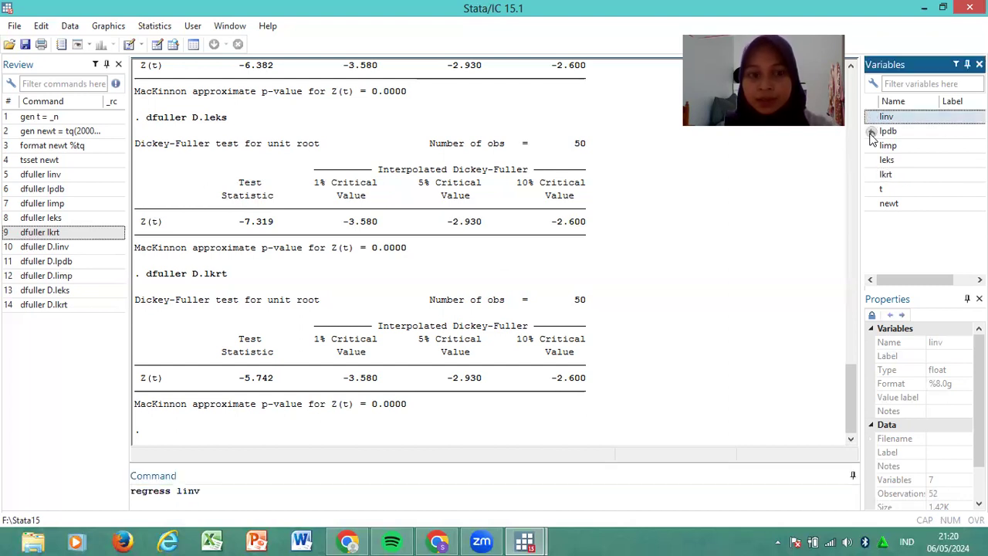
{"action": "left_click", "coordinate": [871, 131]}
{"action": "left_click", "coordinate": [871, 146]}
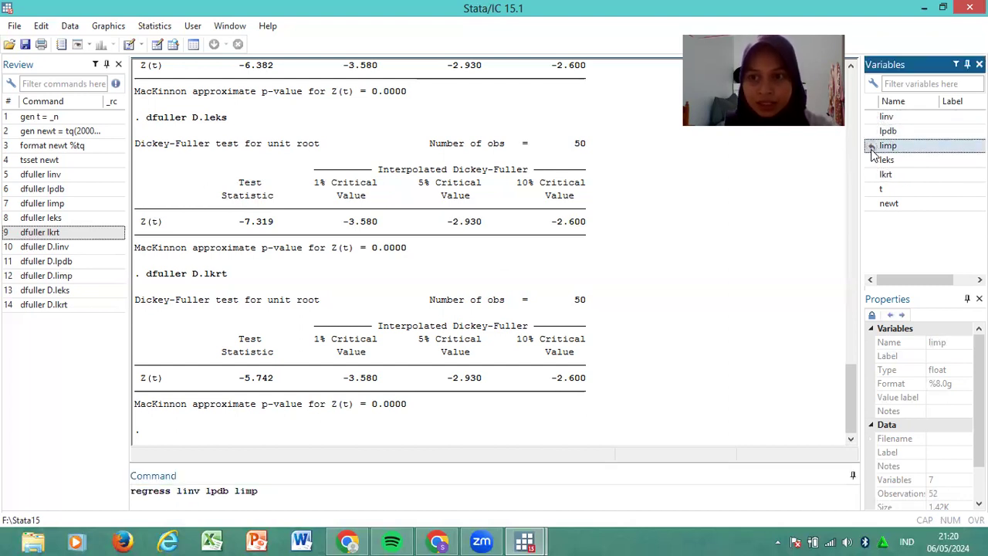
{"action": "left_click", "coordinate": [872, 159]}
{"action": "left_click", "coordinate": [871, 174]}
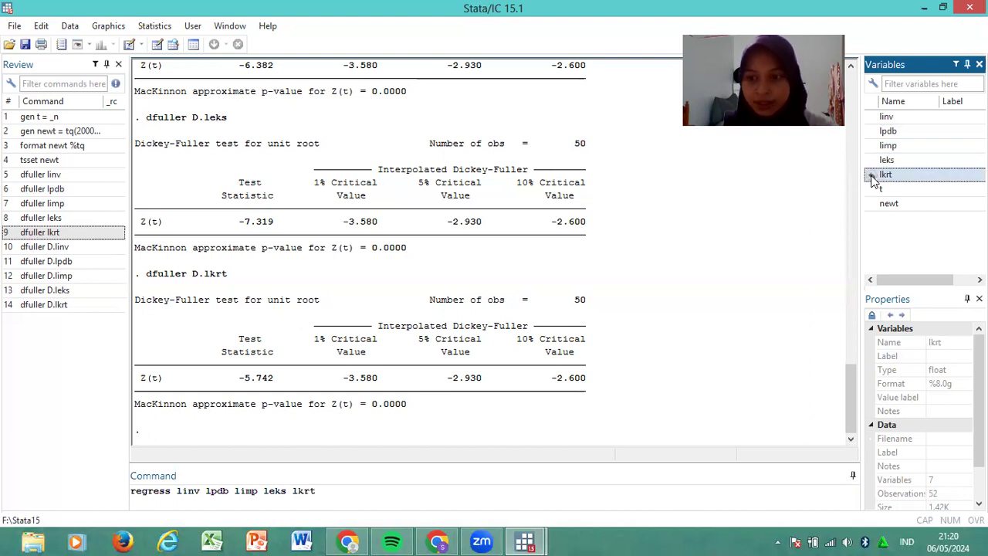
{"action": "key", "text": "Return"}
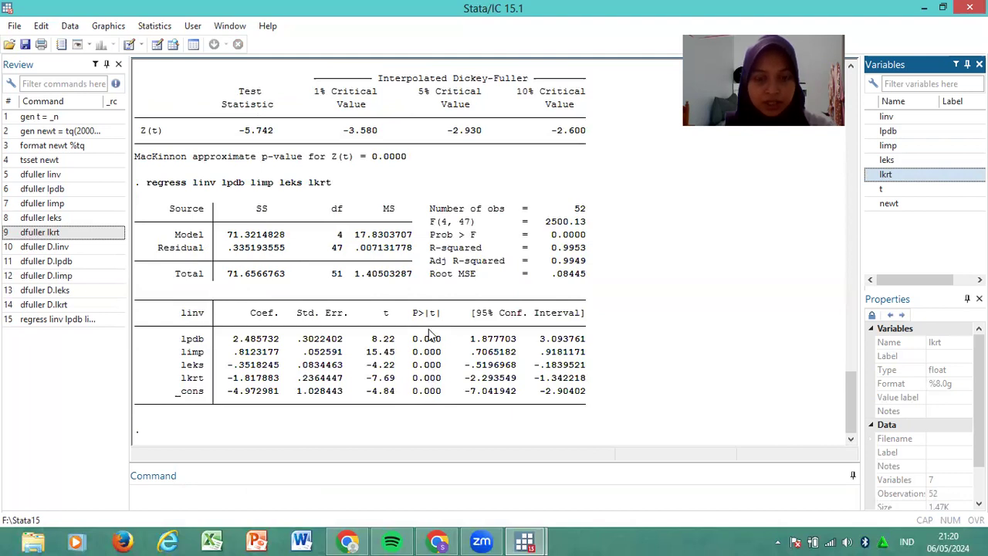
Save the regression residuals as a new variable named ect with "predict ect, resid"
{"action": "left_click", "coordinate": [326, 492]}
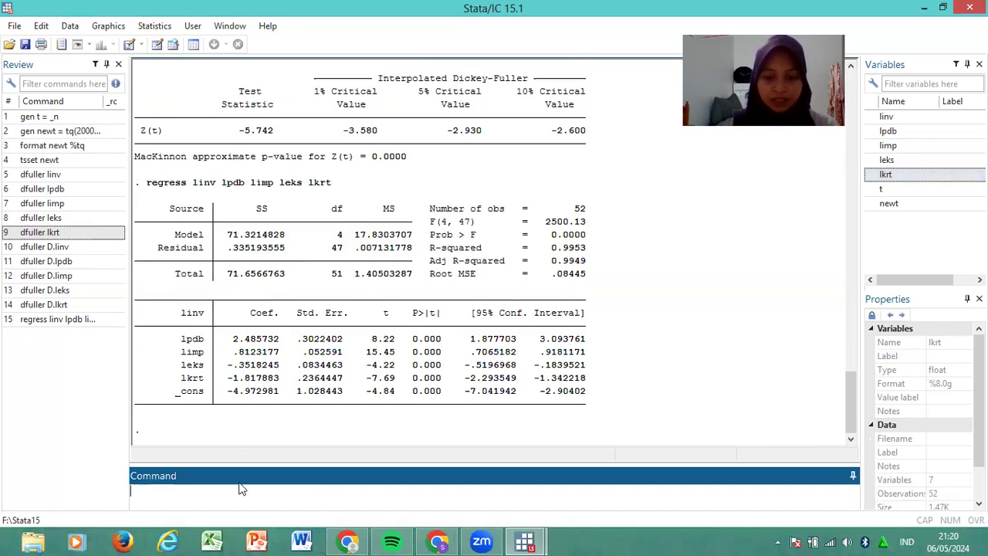
{"action": "type", "text": "i"}
{"action": "key", "text": "BackSpace"}
{"action": "type", "text": "per"}
{"action": "key", "text": "BackSpace"}
{"action": "key", "text": "BackSpace"}
{"action": "type", "text": "red"}
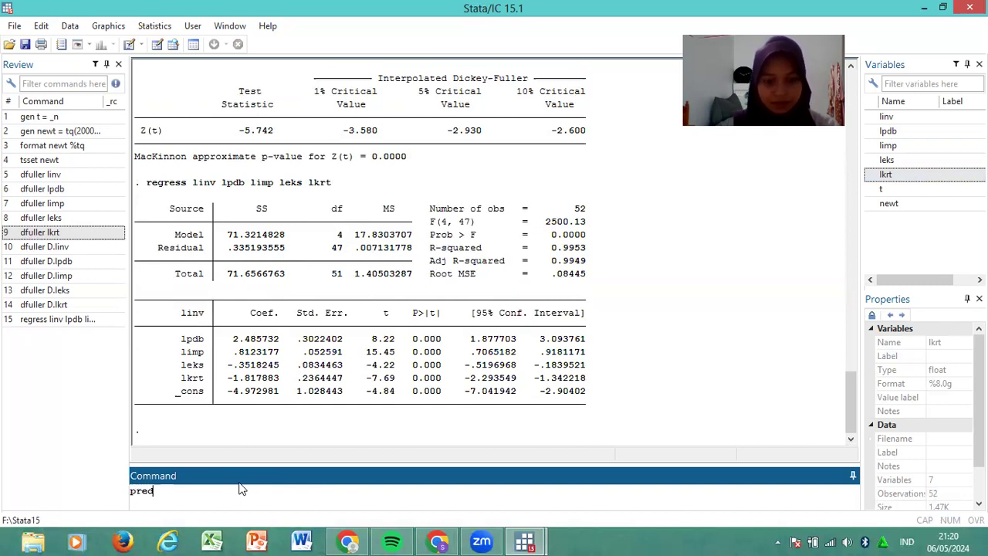
{"action": "type", "text": "ict e"}
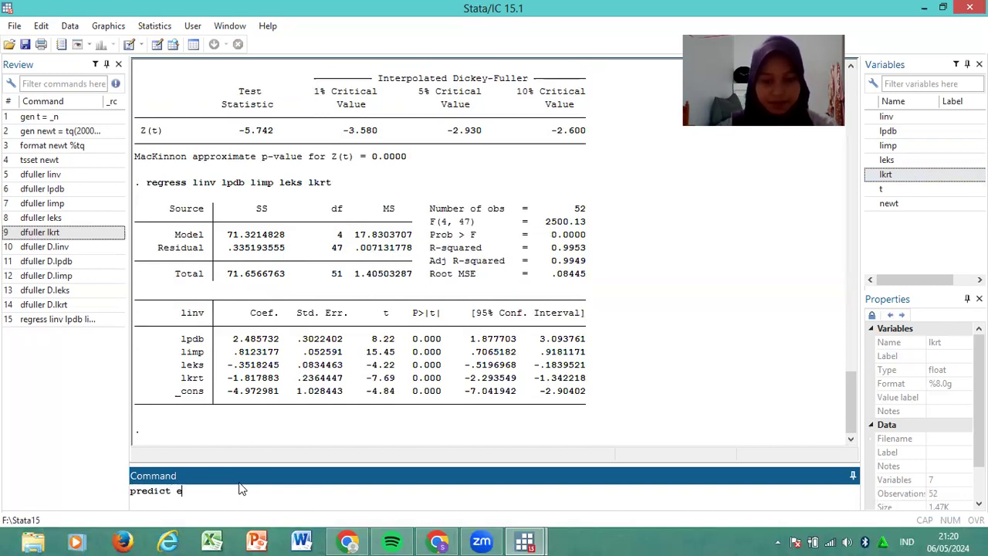
{"action": "type", "text": "ct, resid"}
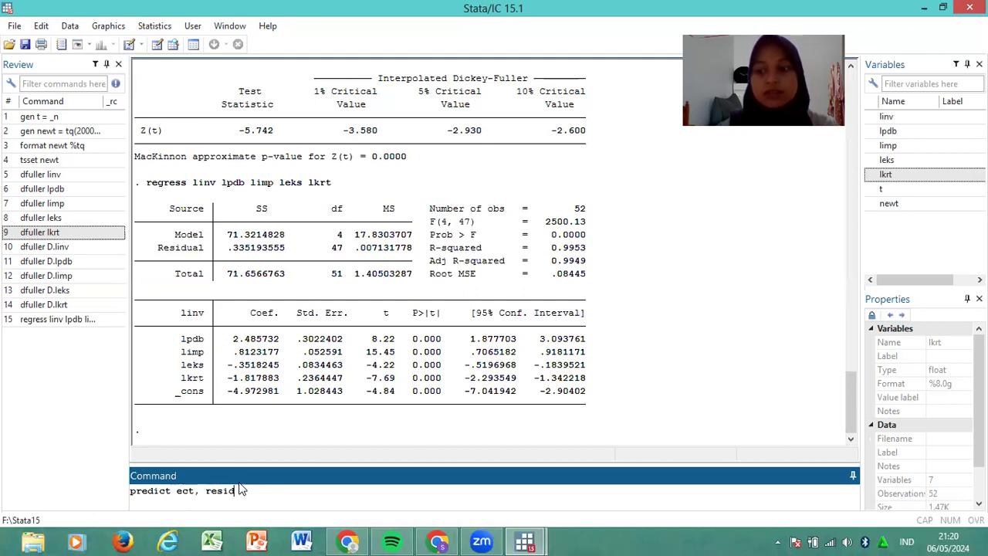
{"action": "key", "text": "Return"}
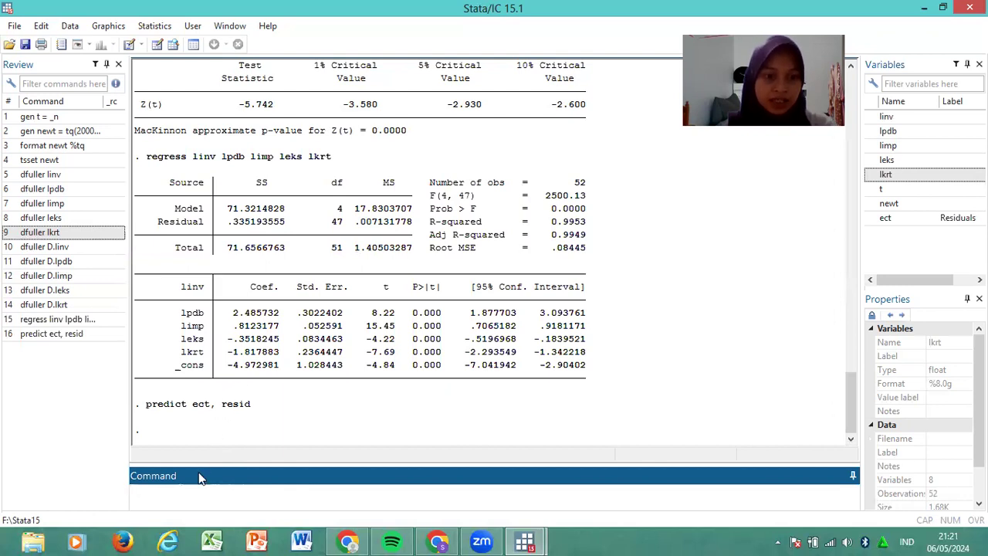
Test the residual variable ect for a unit root with "dfuller ect", correcting the misspelled command before rerunning it
{"action": "type", "text": "dfuer"}
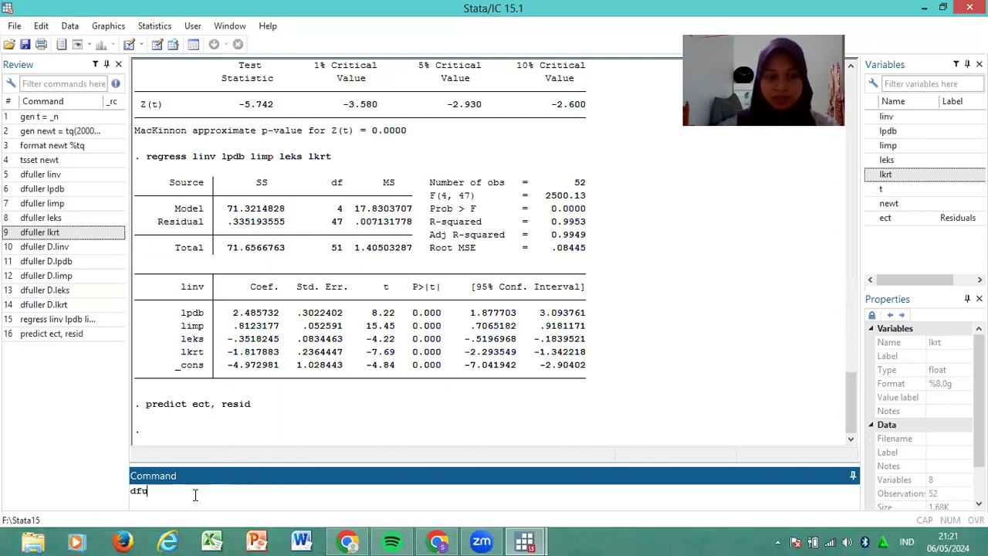
{"action": "key", "text": "BackSpace"}
{"action": "key", "text": "BackSpace"}
{"action": "key", "text": "BackSpace"}
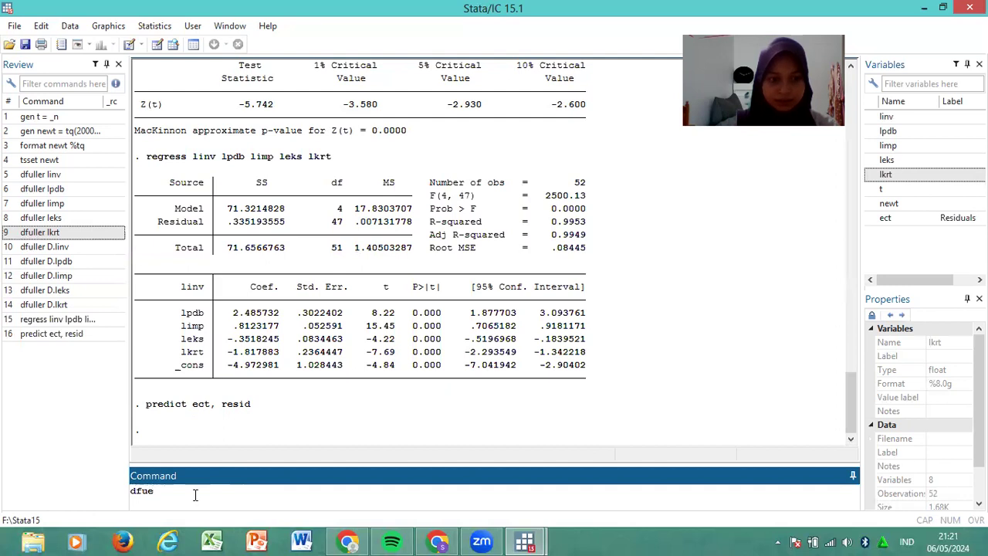
{"action": "type", "text": "pl"}
{"action": "key", "text": "BackSpace"}
{"action": "key", "text": "BackSpace"}
{"action": "type", "text": "lllo"}
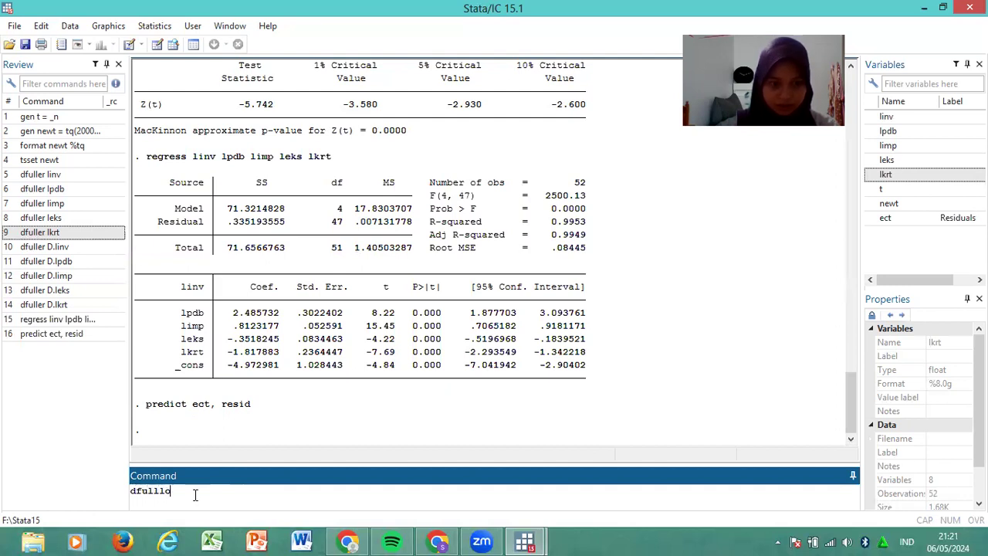
{"action": "key", "text": "BackSpace"}
{"action": "type", "text": "er "}
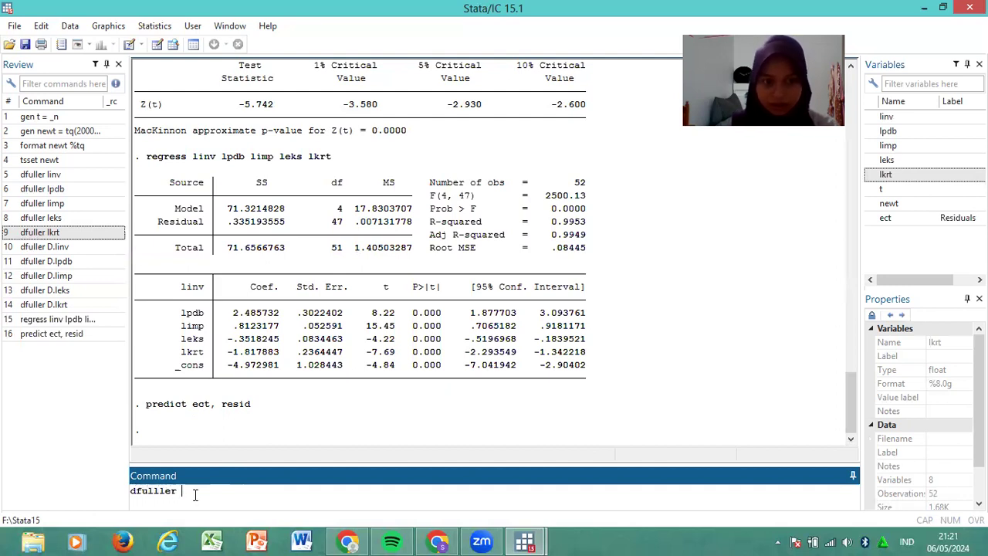
{"action": "type", "text": "ect"}
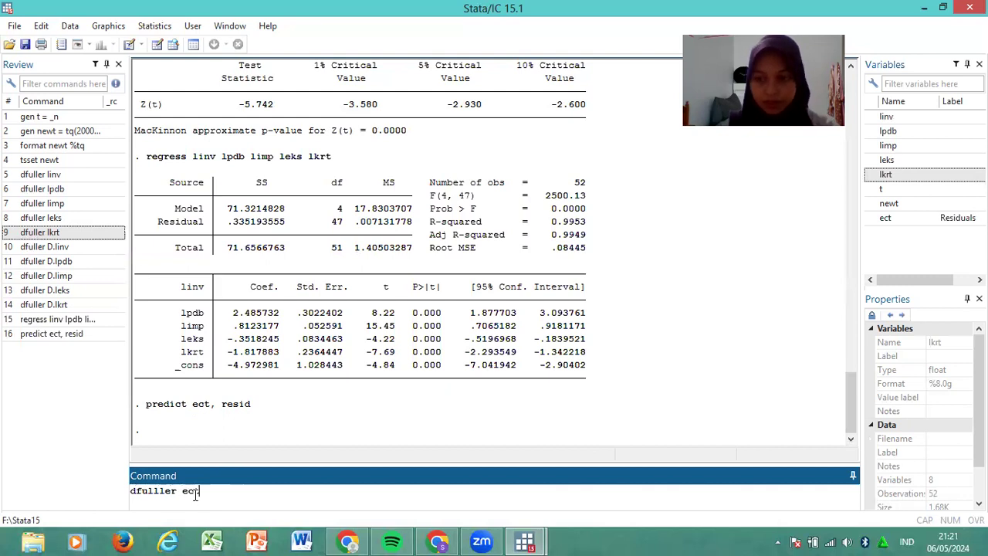
{"action": "key", "text": "Return"}
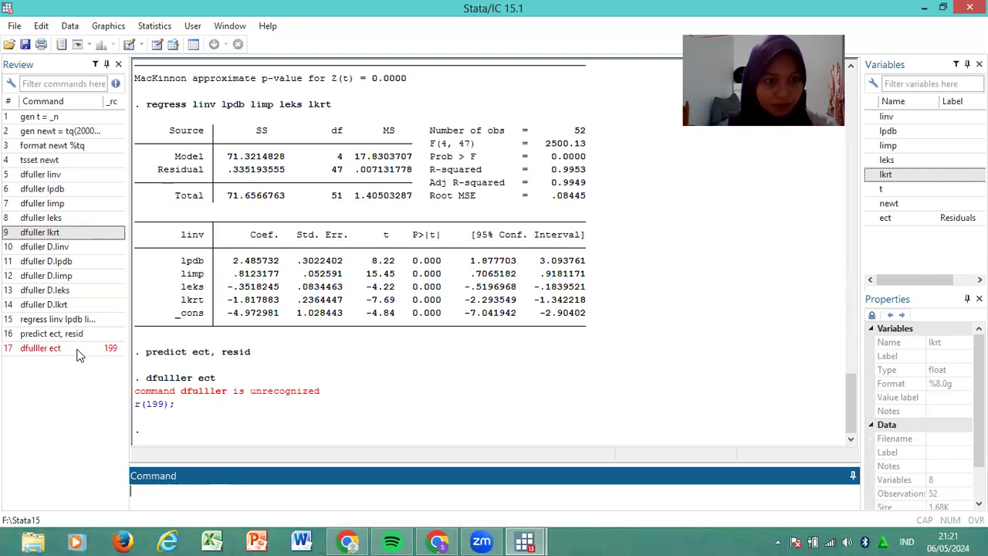
{"action": "left_click", "coordinate": [77, 354]}
{"action": "left_click", "coordinate": [162, 492]}
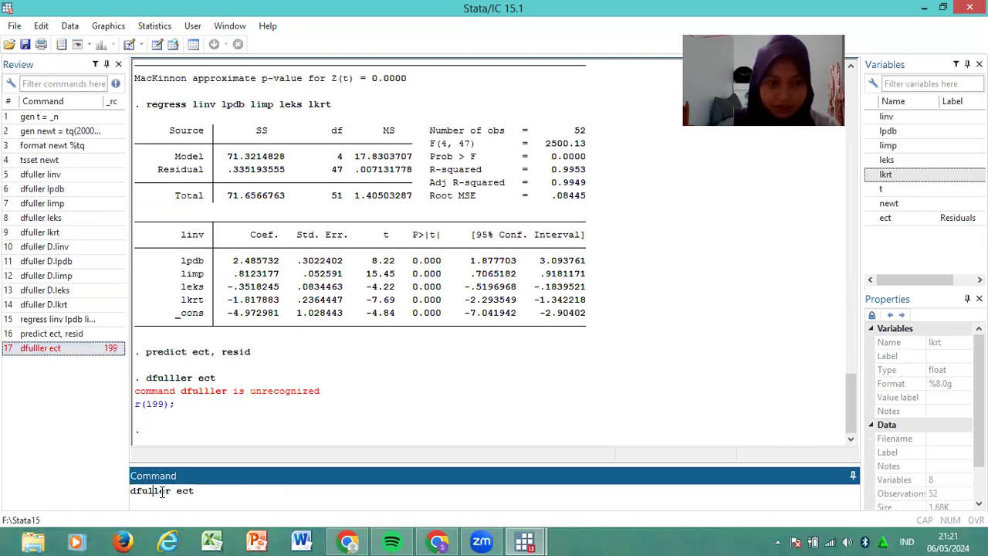
{"action": "key", "text": "BackSpace"}
{"action": "key", "text": "Return"}
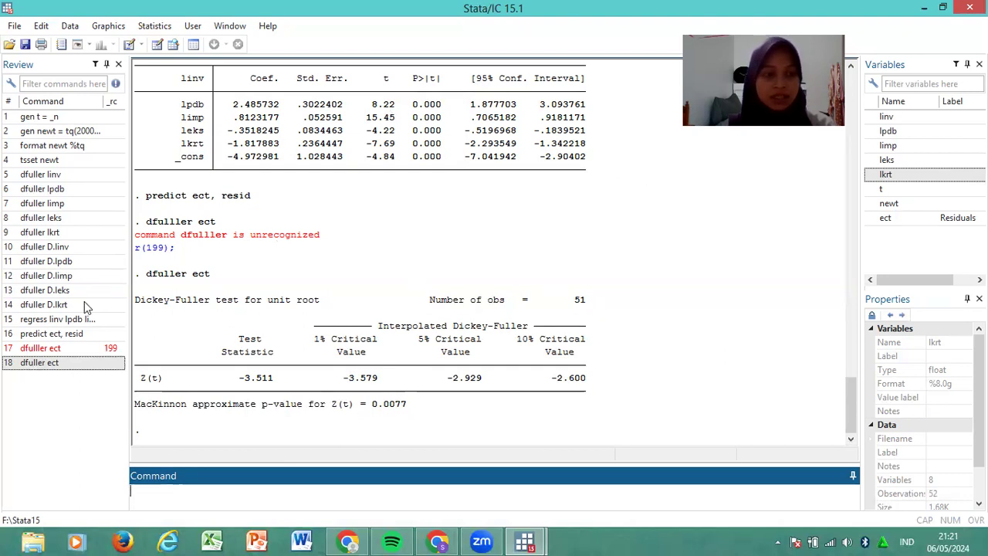
Recall the levels regression of linv and put linv, lpdb and limp into first differences with the D. prefix
{"action": "left_click", "coordinate": [73, 319]}
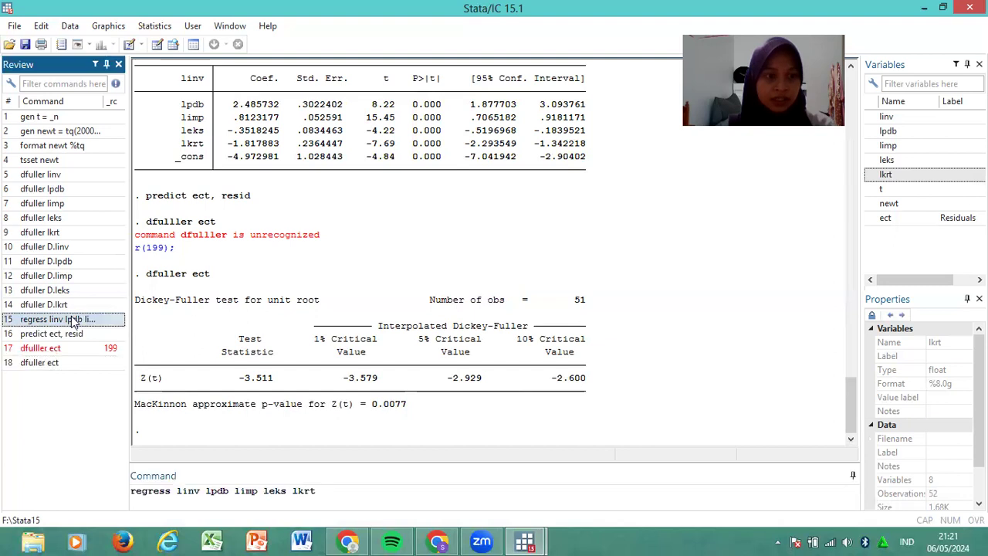
{"action": "left_click", "coordinate": [179, 491]}
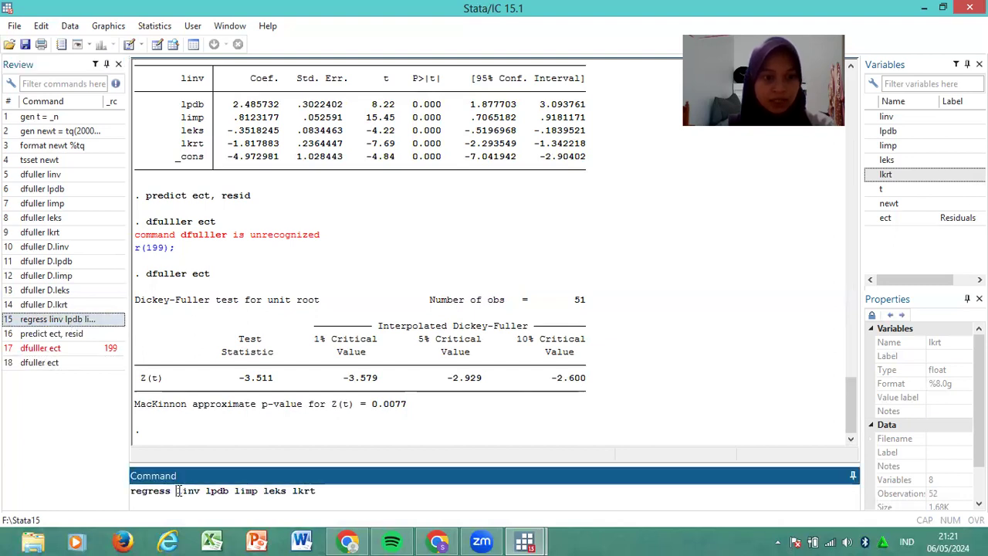
{"action": "type", "text": "D"}
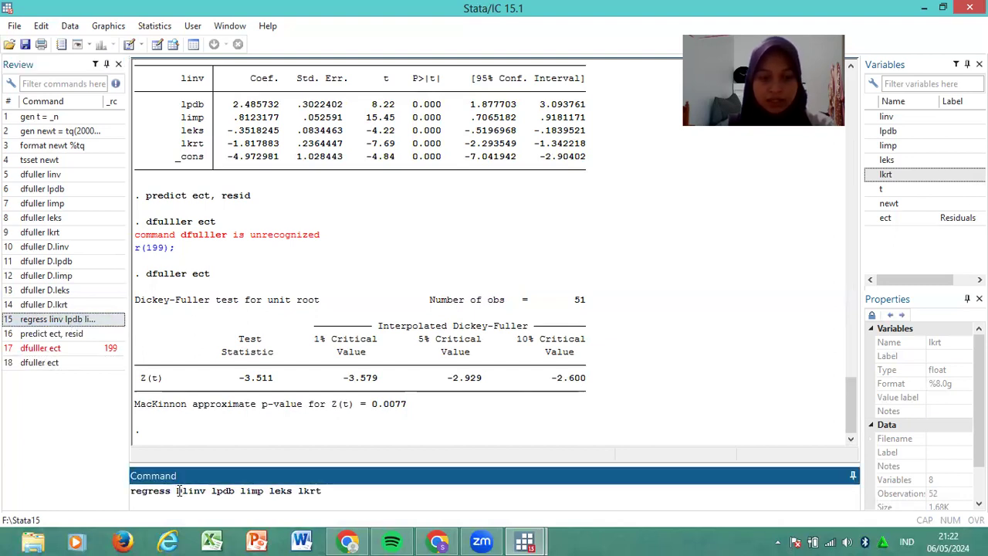
{"action": "type", "text": ".,"}
{"action": "key", "text": "BackSpace"}
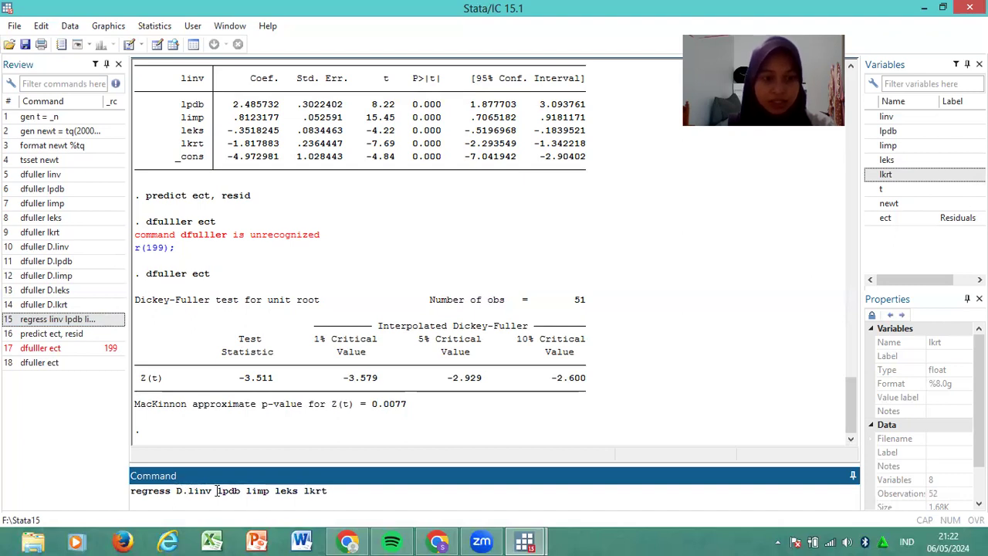
{"action": "left_click", "coordinate": [217, 491]}
{"action": "type", "text": "D."}
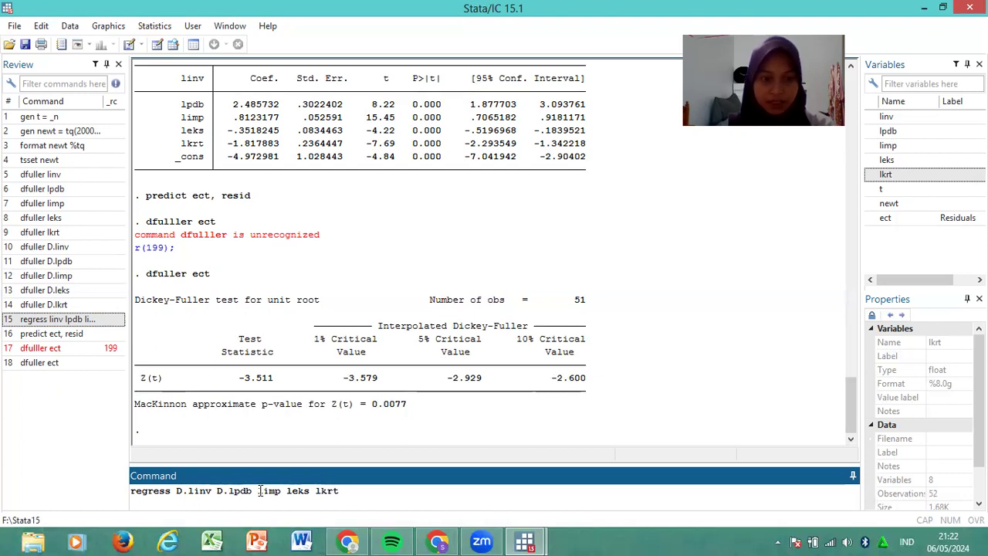
{"action": "left_click", "coordinate": [260, 491]}
{"action": "type", "text": "D"}
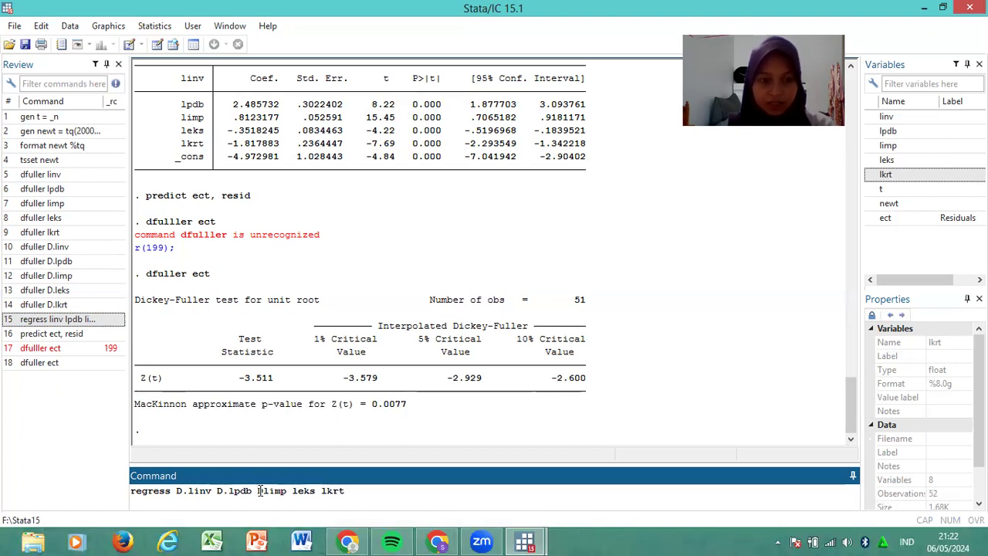
{"action": "type", "text": "."}
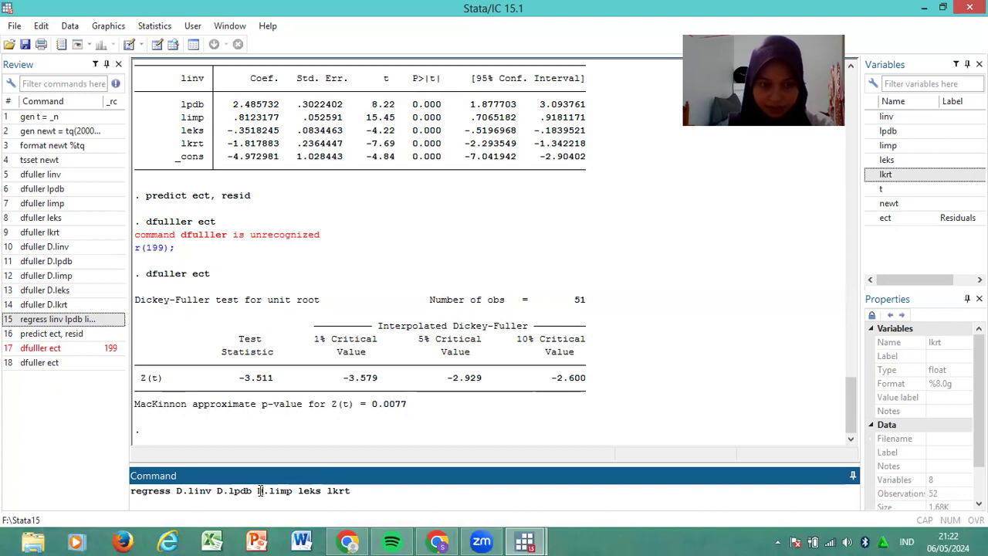
Put leks and lkrt into first differences with the D. prefix in the pending regress command
{"action": "left_click", "coordinate": [302, 488]}
{"action": "type", "text": "D/."}
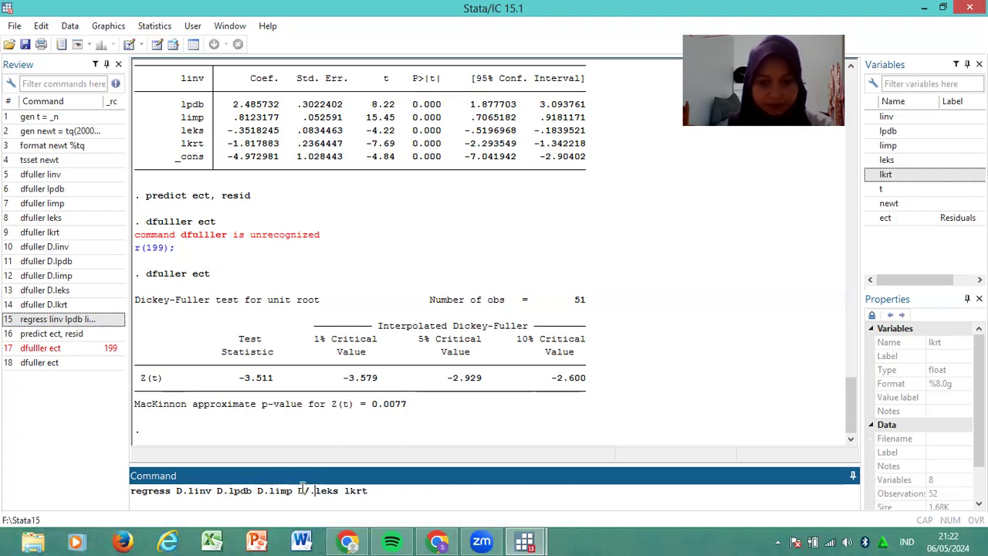
{"action": "key", "text": "Left"}
{"action": "key", "text": "BackSpace"}
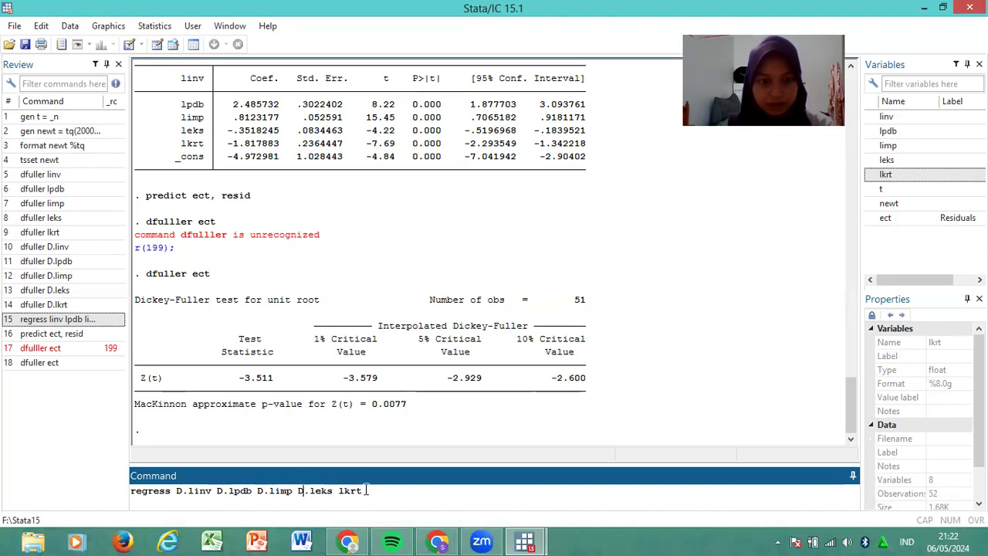
{"action": "left_click", "coordinate": [337, 491]}
{"action": "type", "text": "D/."}
{"action": "key", "text": "BackSpace"}
{"action": "key", "text": "Right"}
{"action": "key", "text": "Right"}
{"action": "key", "text": "Right"}
{"action": "key", "text": "Right"}
{"action": "key", "text": "Right"}
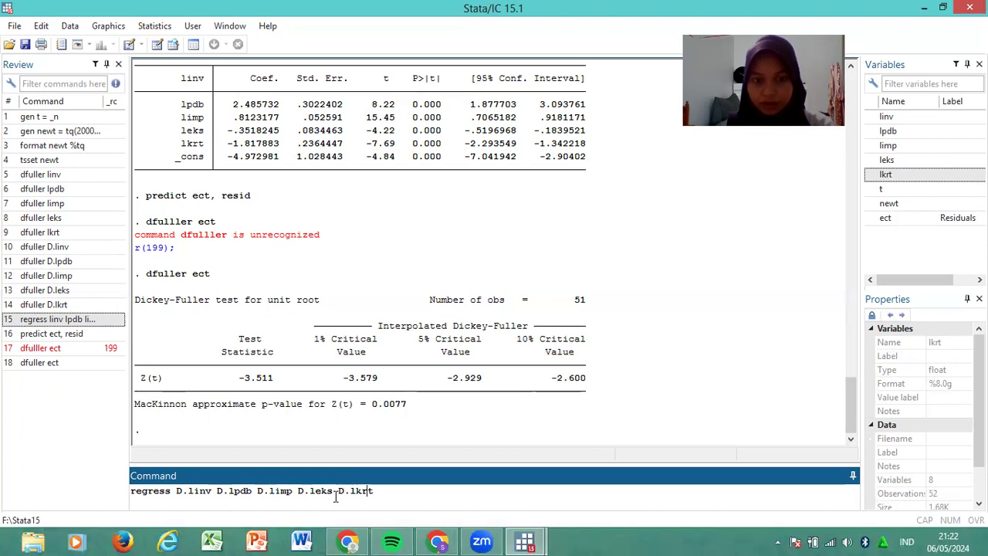
Append the lagged residual L1.ect and run "regress D.linv D.lpdb D.limp D.leks D.lkrt L1.ect"
{"action": "type", "text": "L1"}
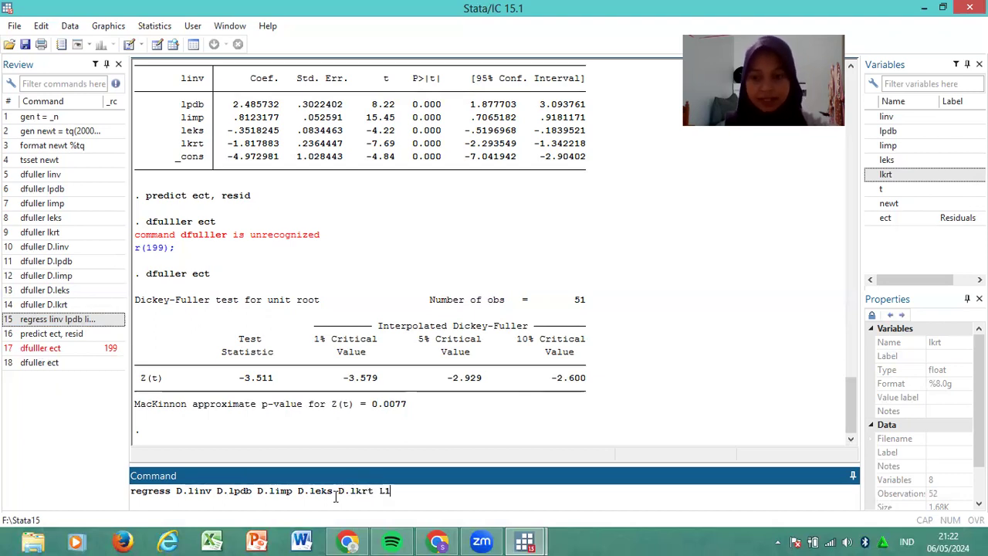
{"action": "type", "text": "/."}
{"action": "key", "text": "BackSpace"}
{"action": "key", "text": "BackSpace"}
{"action": "type", "text": "."}
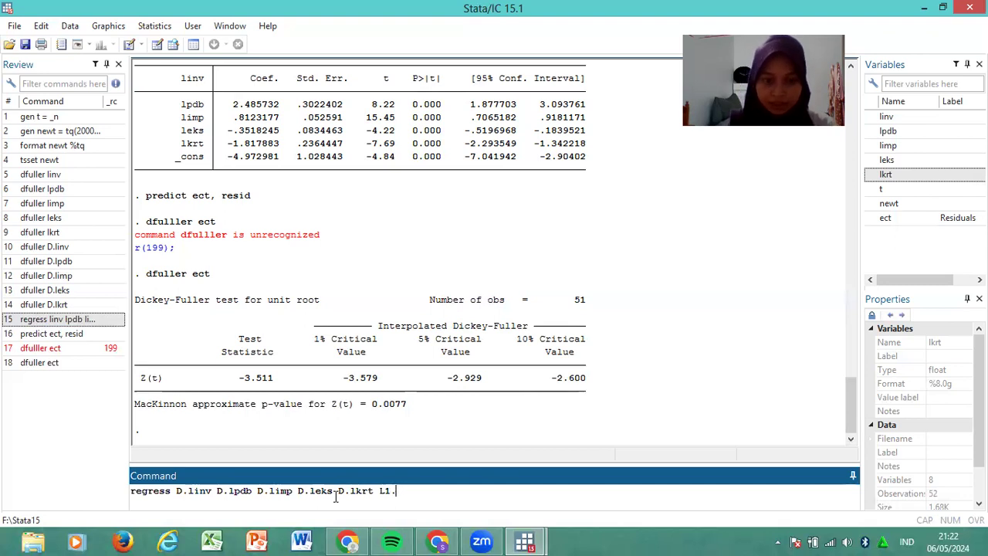
{"action": "type", "text": "ect"}
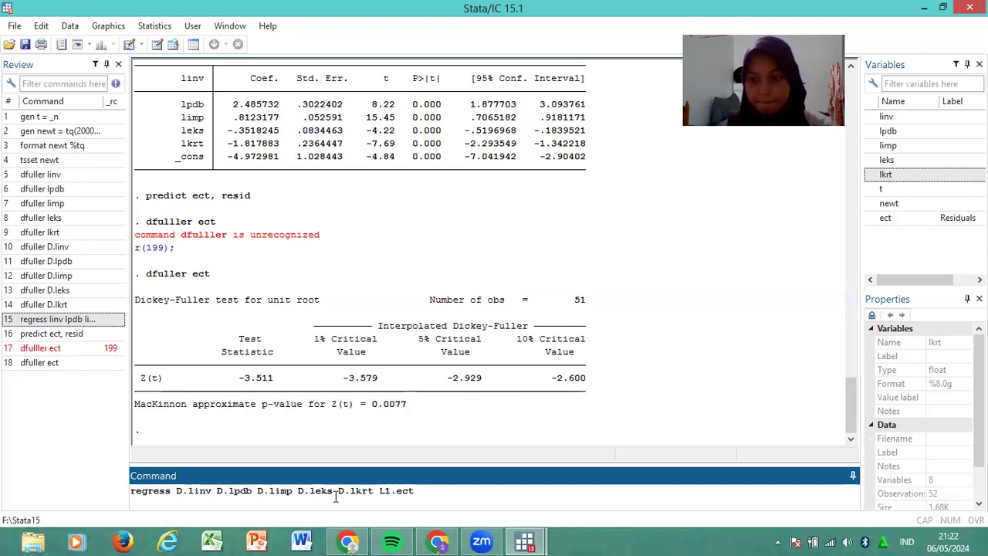
{"action": "key", "text": "Return"}
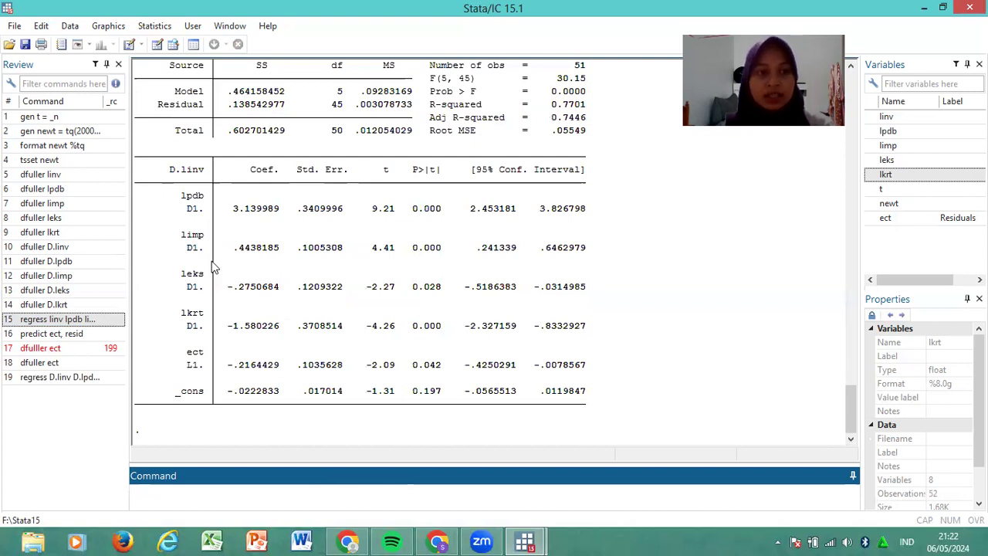
Review the error-correction regression output and test the model for heteroskedasticity with "hettest"
{"action": "left_click", "coordinate": [236, 114]}
{"action": "scroll", "coordinate": [237, 113], "scroll_direction": "up", "scroll_amount": 2}
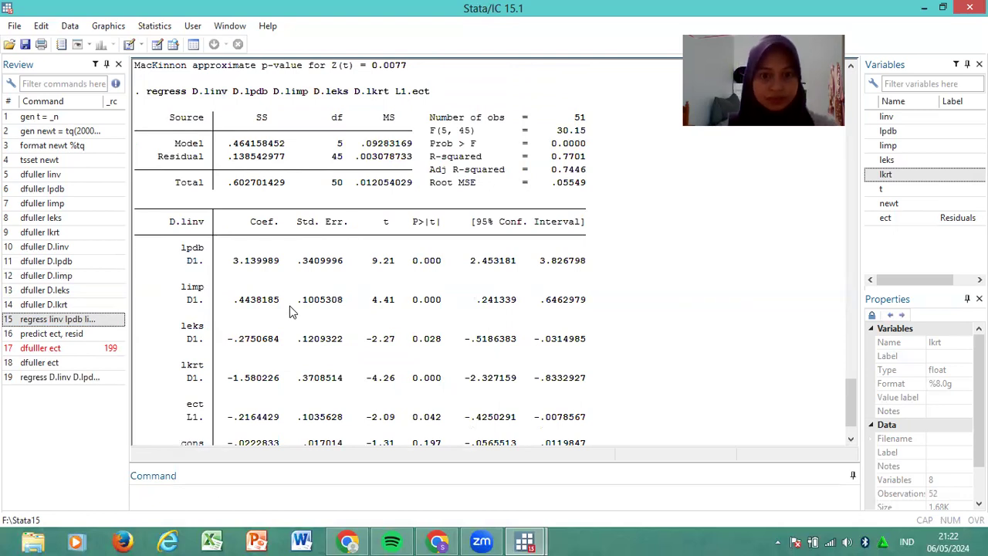
{"action": "scroll", "coordinate": [289, 306], "scroll_direction": "down", "scroll_amount": 1}
{"action": "scroll", "coordinate": [290, 307], "scroll_direction": "up", "scroll_amount": 1}
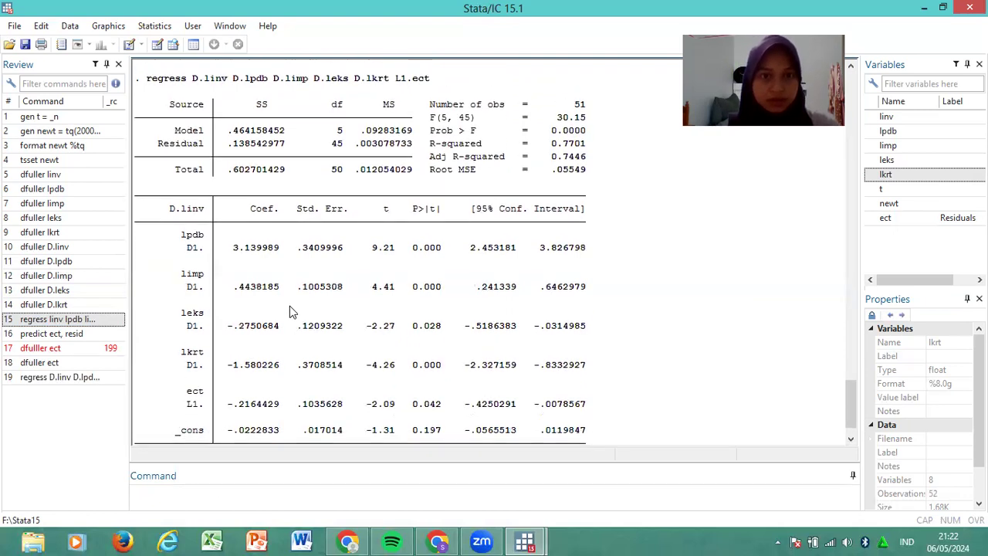
{"action": "scroll", "coordinate": [290, 311], "scroll_direction": "down", "scroll_amount": 1}
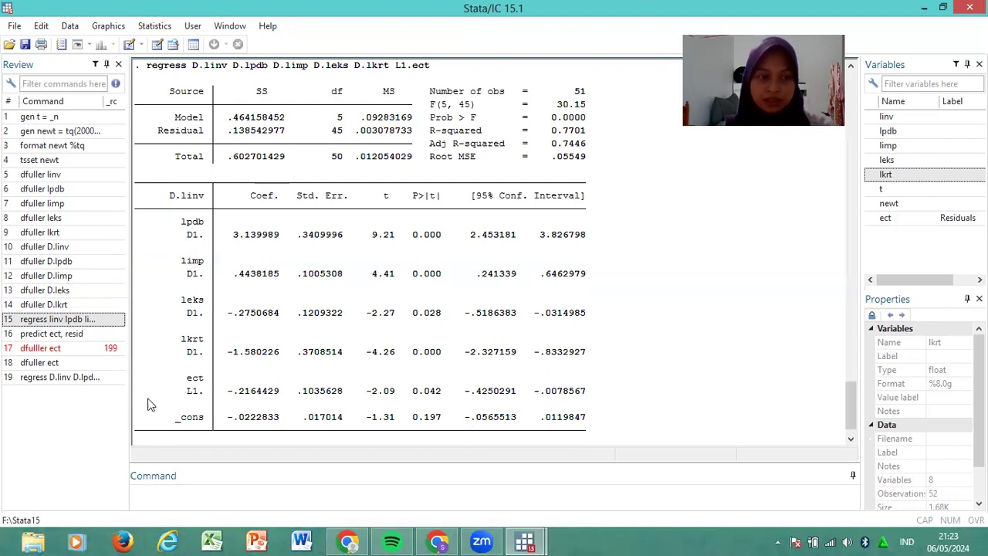
{"action": "left_click", "coordinate": [182, 501]}
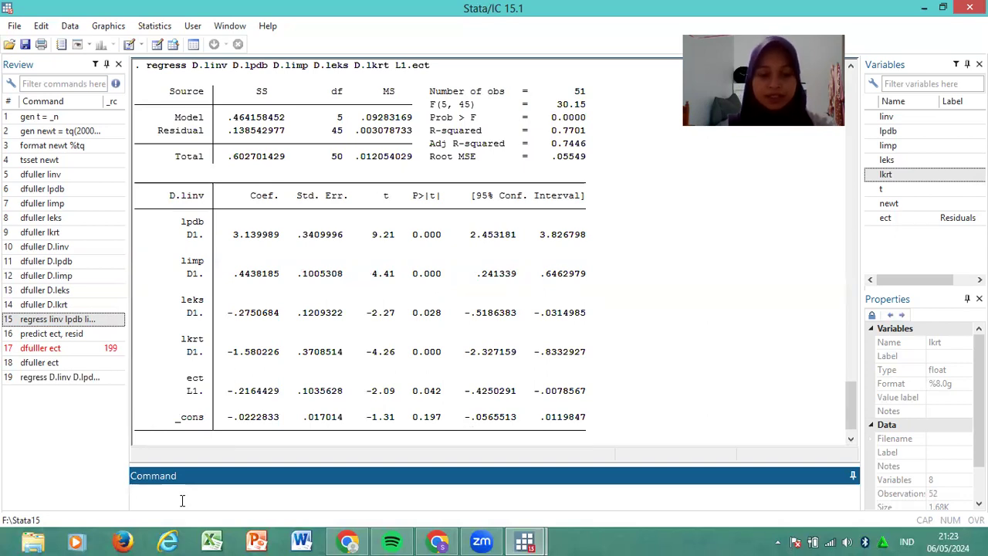
{"action": "type", "text": "hes"}
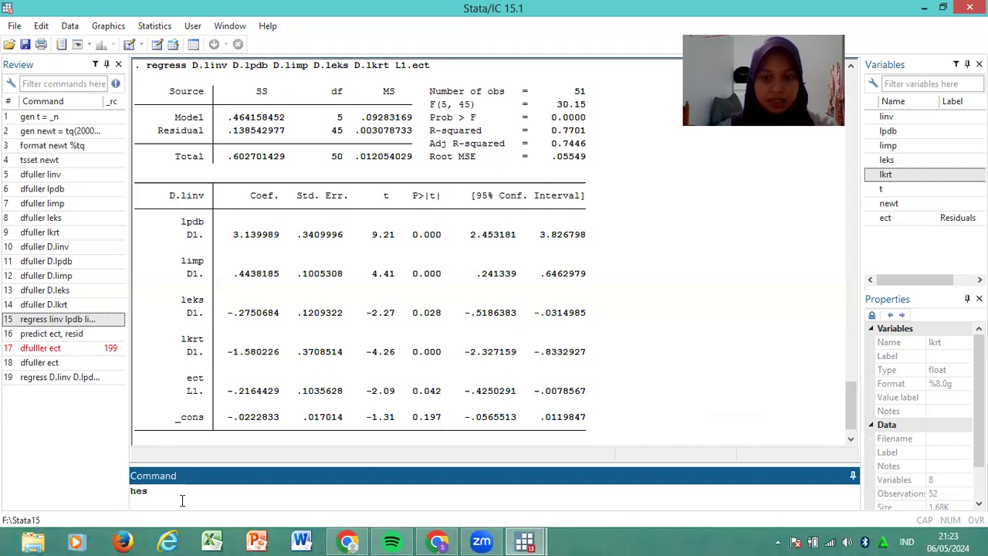
{"action": "key", "text": "BackSpace"}
{"action": "type", "text": "ttest"}
{"action": "key", "text": "Return"}
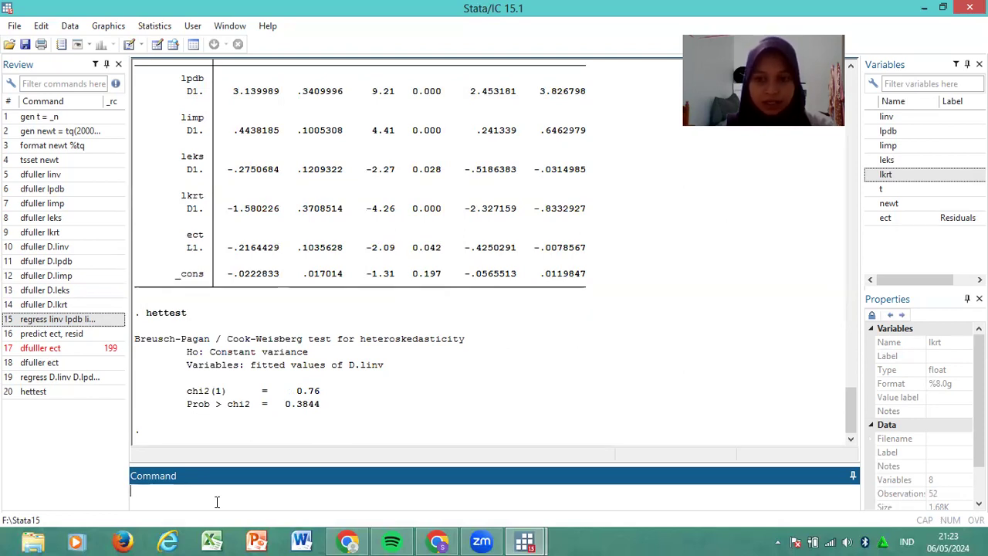
Test the error-correction regression for autocorrelation with "estat bgodfrey"
{"action": "type", "text": "estat bgpo"}
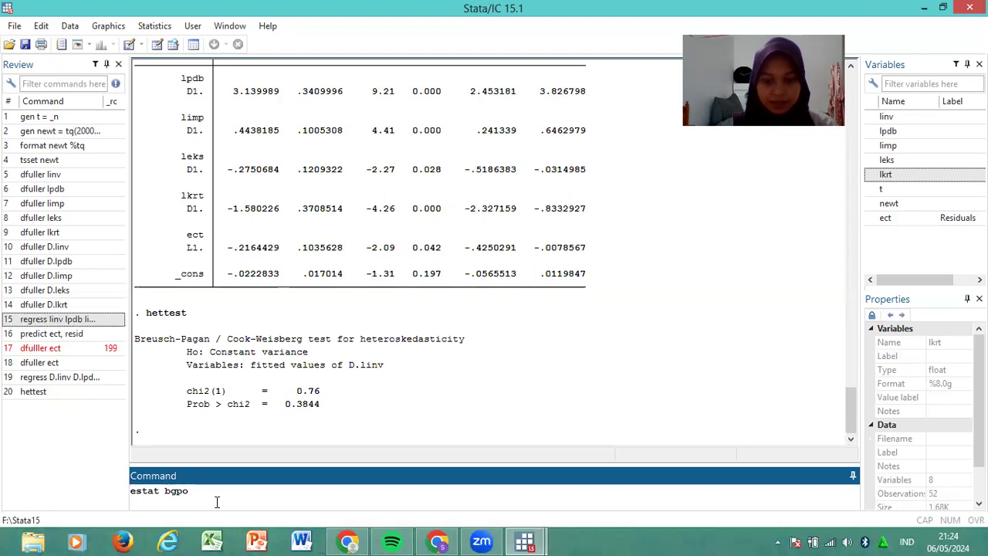
{"action": "key", "text": "BackSpace"}
{"action": "key", "text": "BackSpace"}
{"action": "type", "text": "odfrey"}
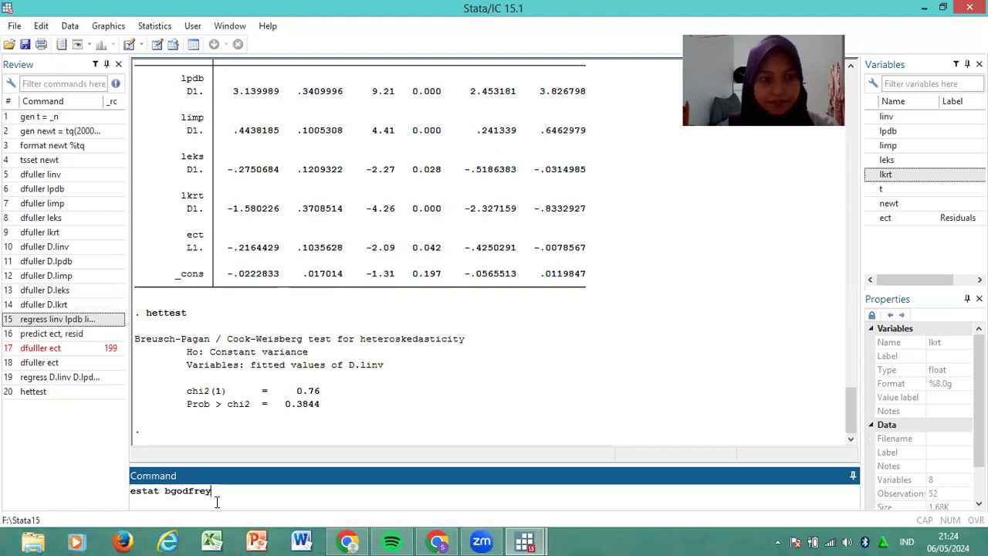
{"action": "key", "text": "Return"}
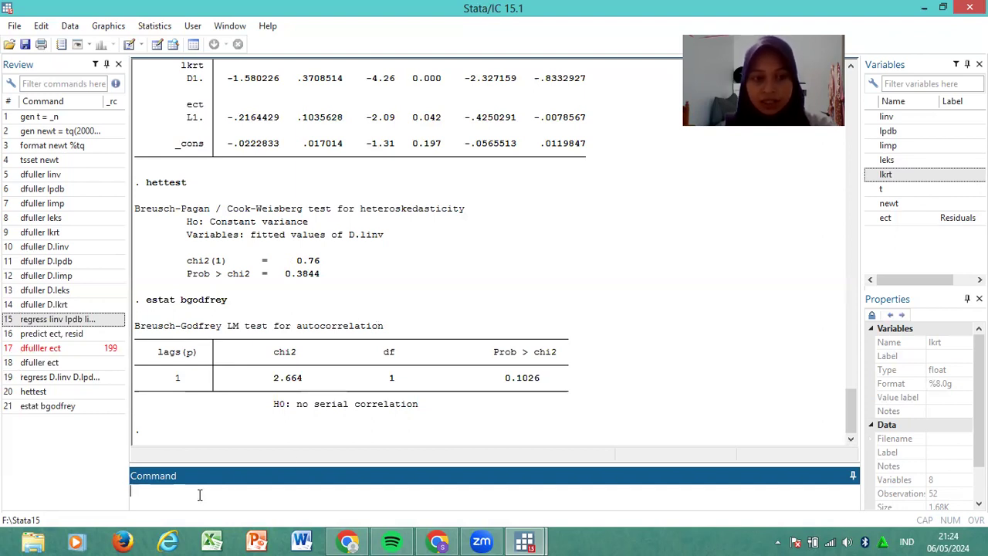
Recall the error-correction regress command and replace its lagged residual term L1.ect with L1.linv
{"action": "left_click", "coordinate": [76, 380]}
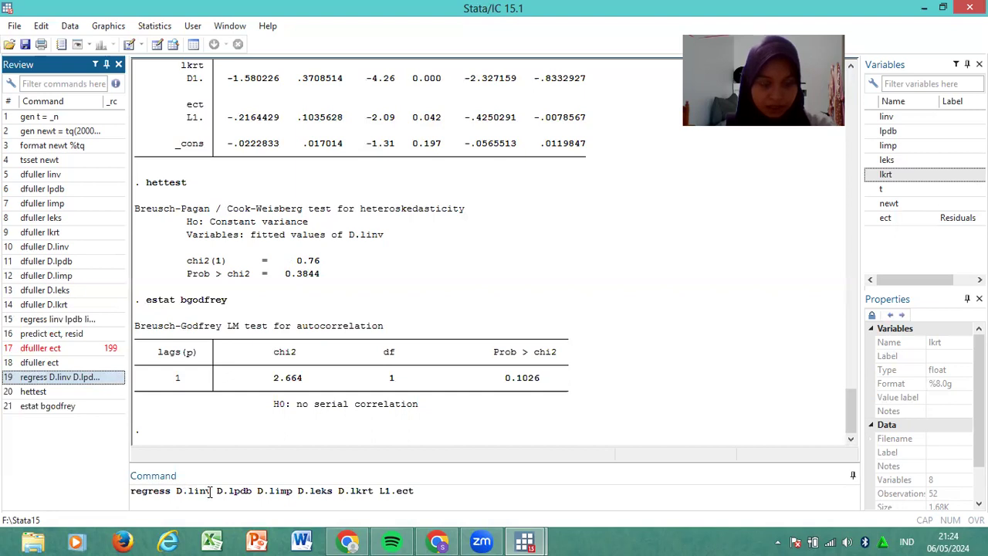
{"action": "left_click", "coordinate": [415, 491]}
{"action": "key", "text": "BackSpace"}
{"action": "key", "text": "BackSpace"}
{"action": "key", "text": "BackSpace"}
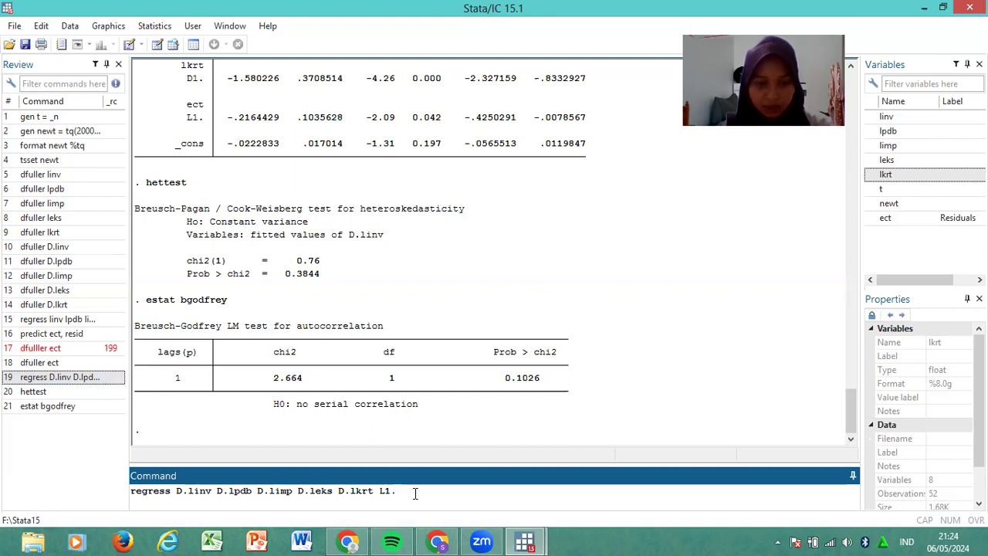
{"action": "left_click", "coordinate": [873, 118]}
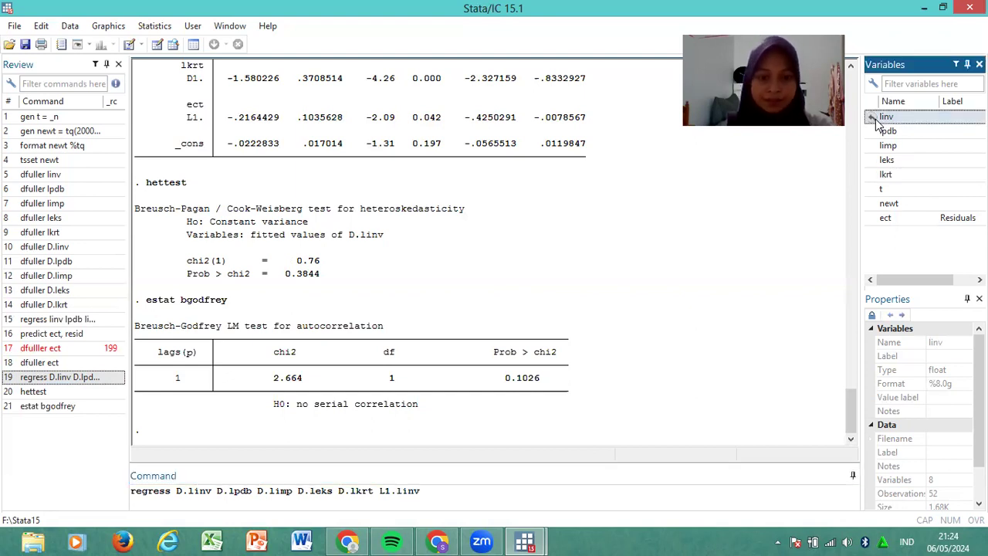
Append the lagged levels L1.lpdb and L1.limp to the pending regress command
{"action": "left_click", "coordinate": [443, 491]}
{"action": "type", "text": "L1"}
{"action": "type", "text": "/"}
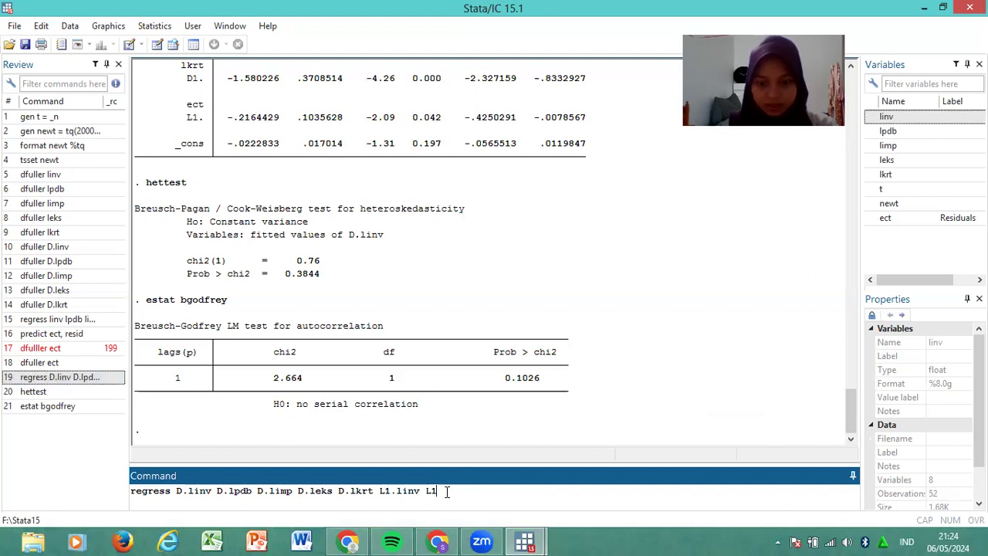
{"action": "key", "text": "BackSpace"}
{"action": "type", "text": "."}
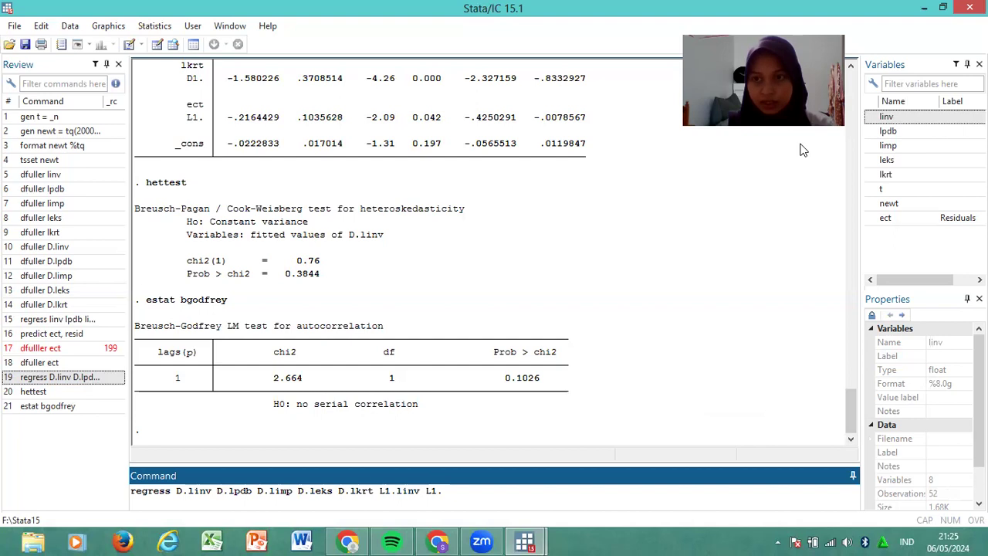
{"action": "double_click", "coordinate": [865, 130]}
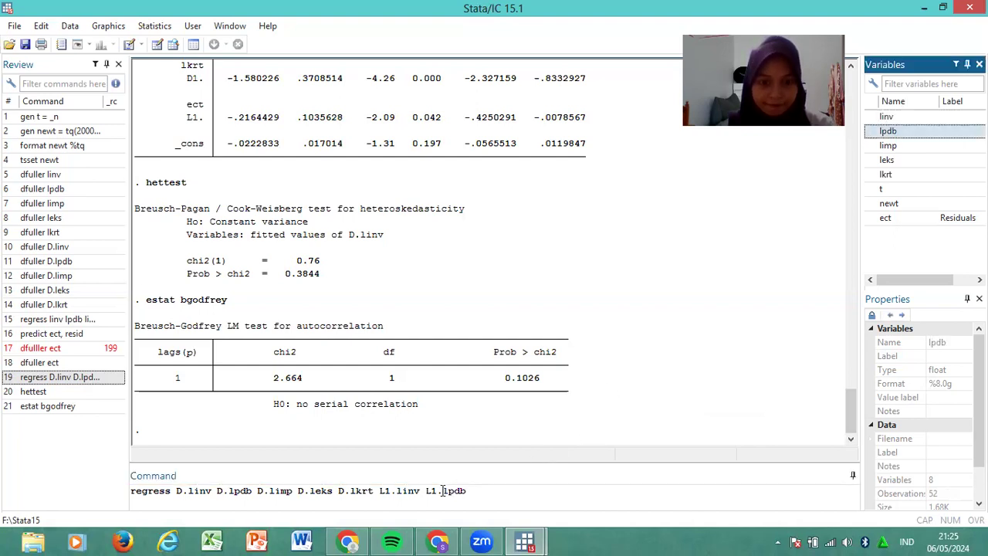
{"action": "left_click_drag", "start_coordinate": [444, 491], "coordinate": [426, 491]}
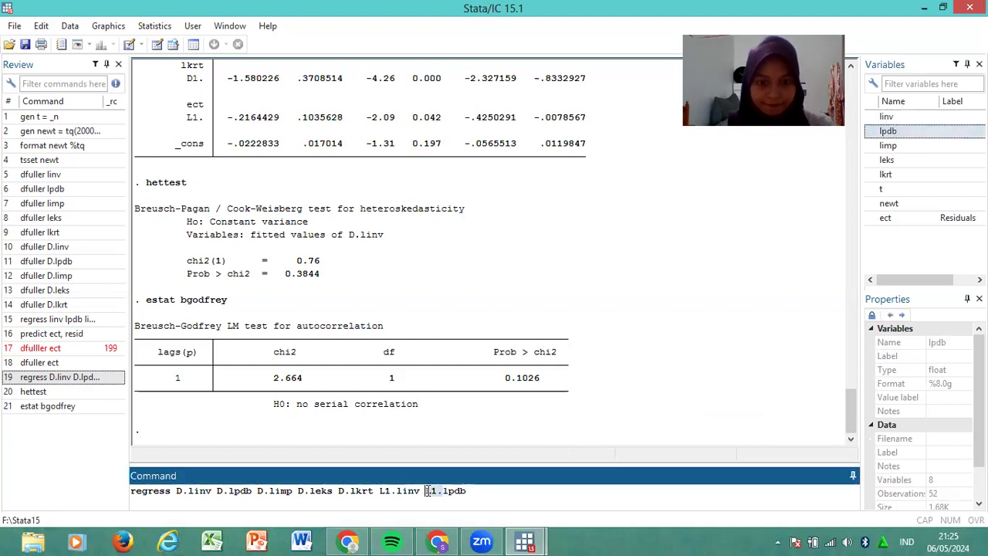
{"action": "left_click", "coordinate": [486, 495]}
{"action": "type", "text": "L1."}
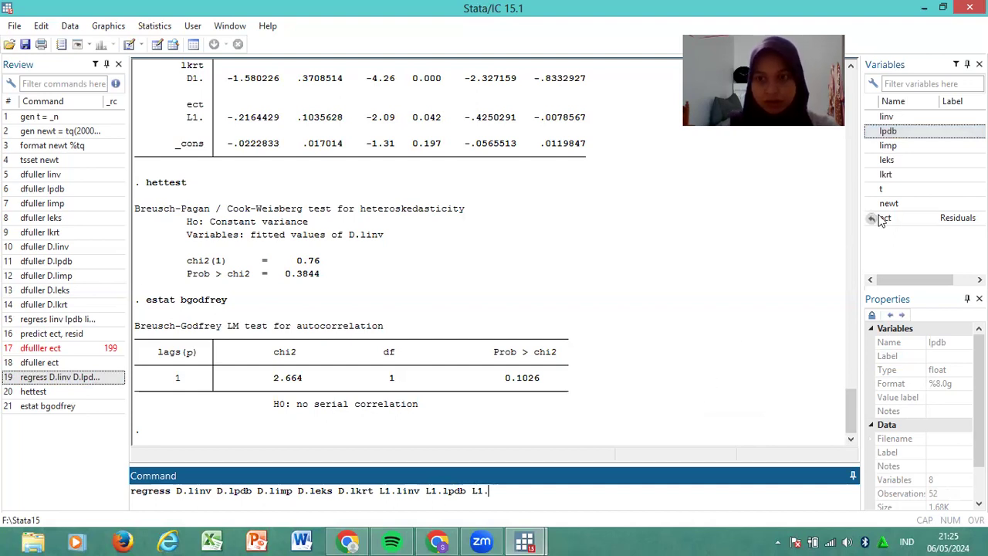
{"action": "double_click", "coordinate": [887, 146]}
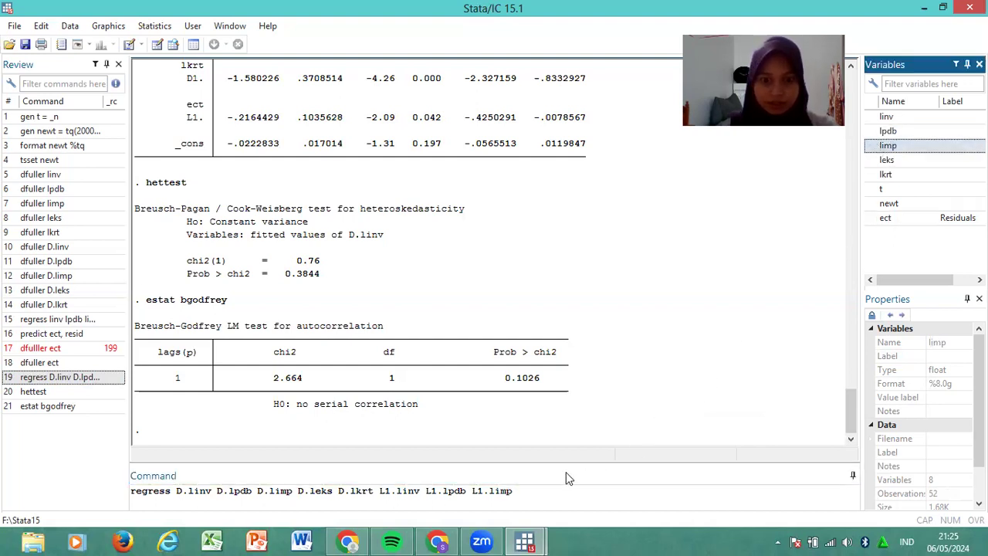
Append L1.leks and L1.lkrt, run the lagged-levels regression of D.linv, and review its output
{"action": "left_click", "coordinate": [517, 491]}
{"action": "type", "text": "L1."}
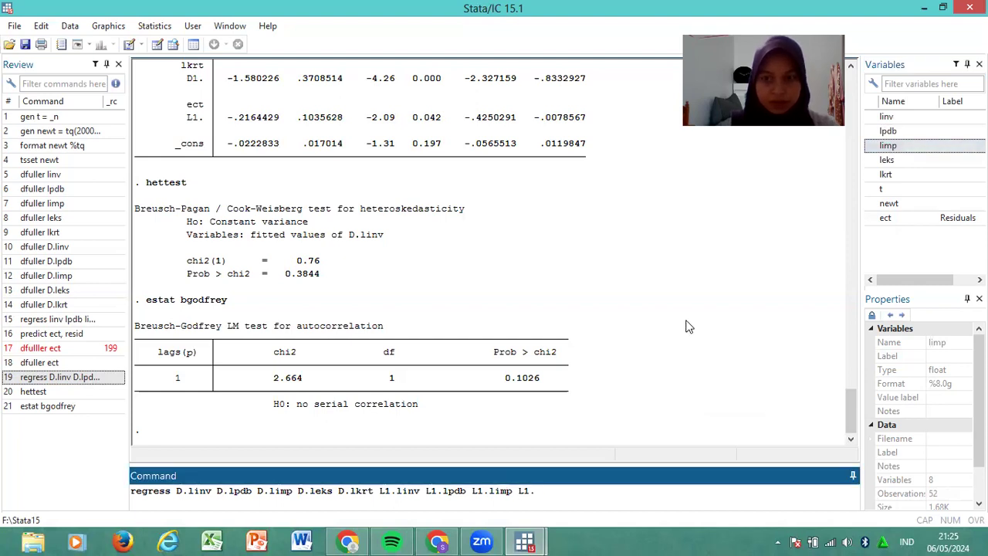
{"action": "double_click", "coordinate": [886, 160]}
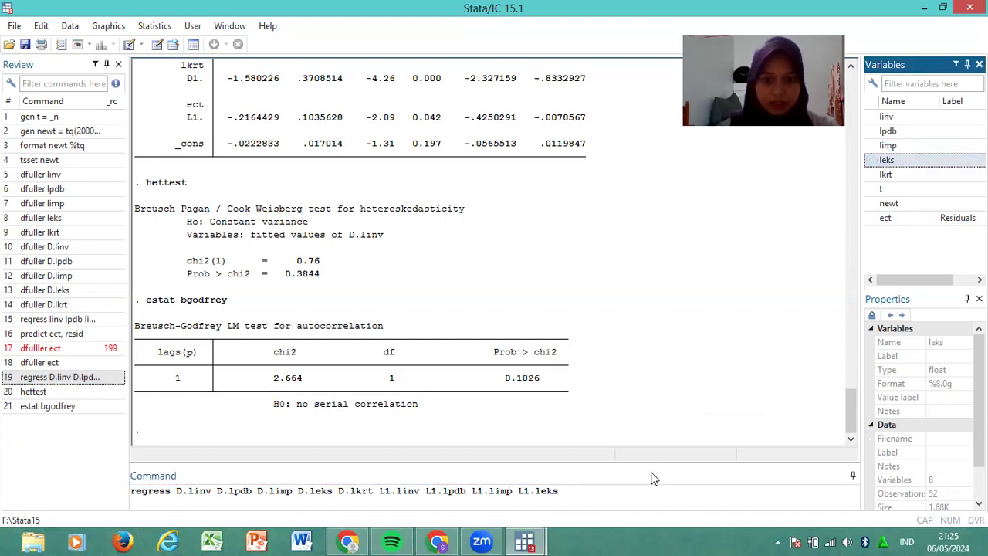
{"action": "left_click", "coordinate": [572, 490]}
{"action": "type", "text": "L1."}
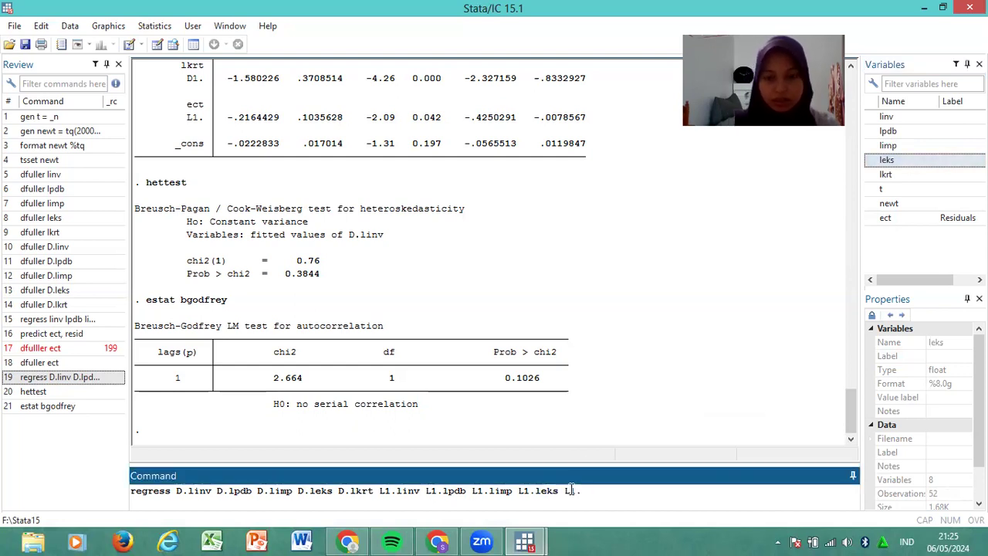
{"action": "double_click", "coordinate": [876, 175]}
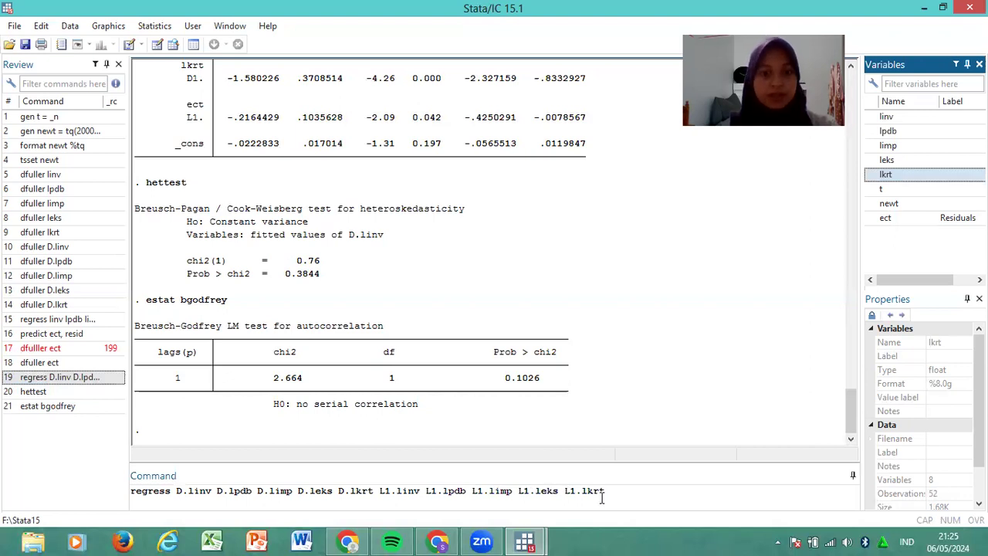
{"action": "key", "text": "Return"}
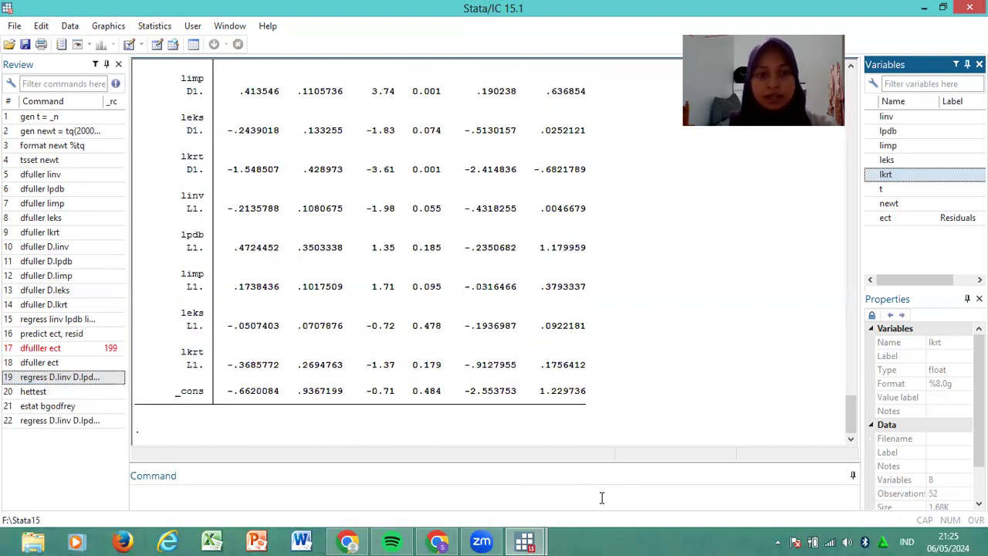
{"action": "left_click", "coordinate": [855, 407]}
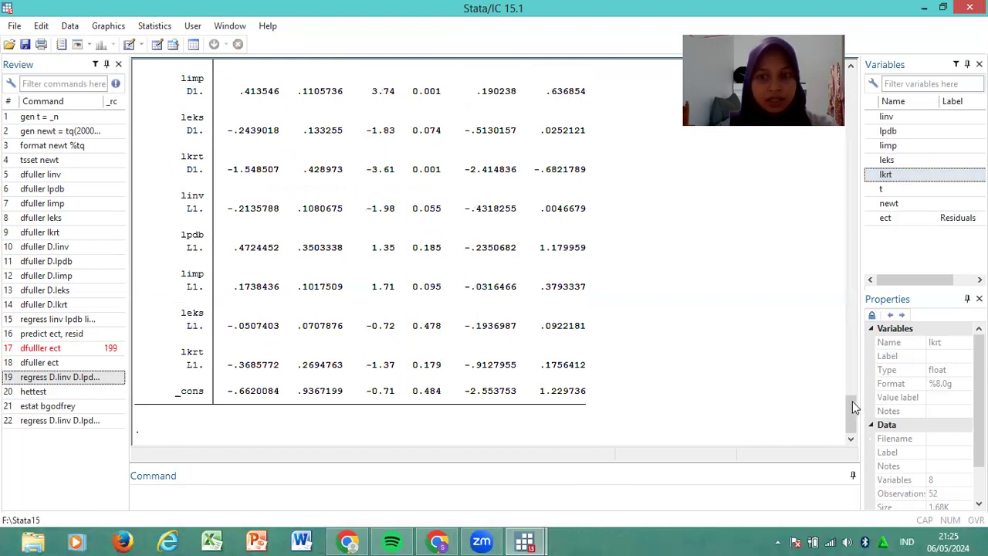
{"action": "left_click_drag", "start_coordinate": [852, 408], "coordinate": [848, 388]}
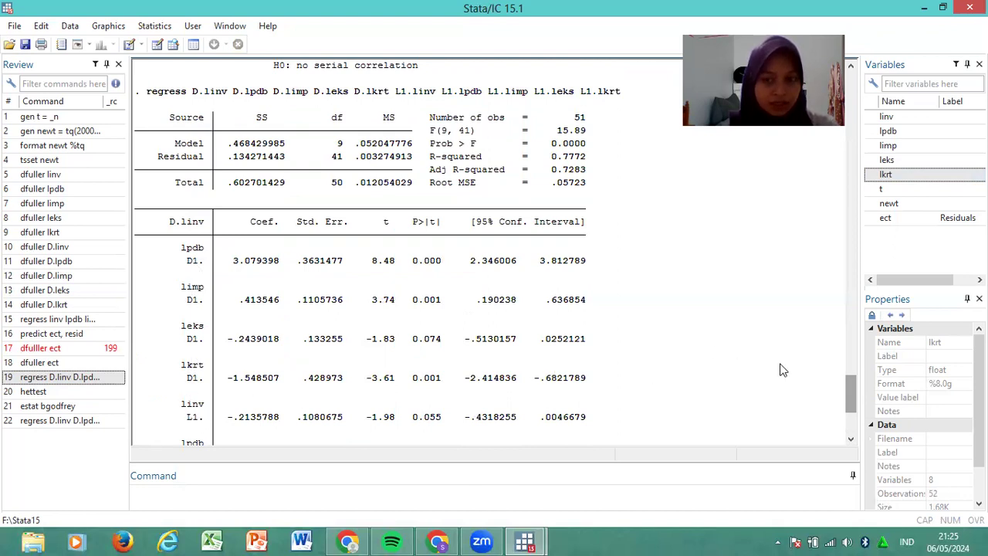
{"action": "left_click_drag", "start_coordinate": [849, 388], "coordinate": [849, 430]}
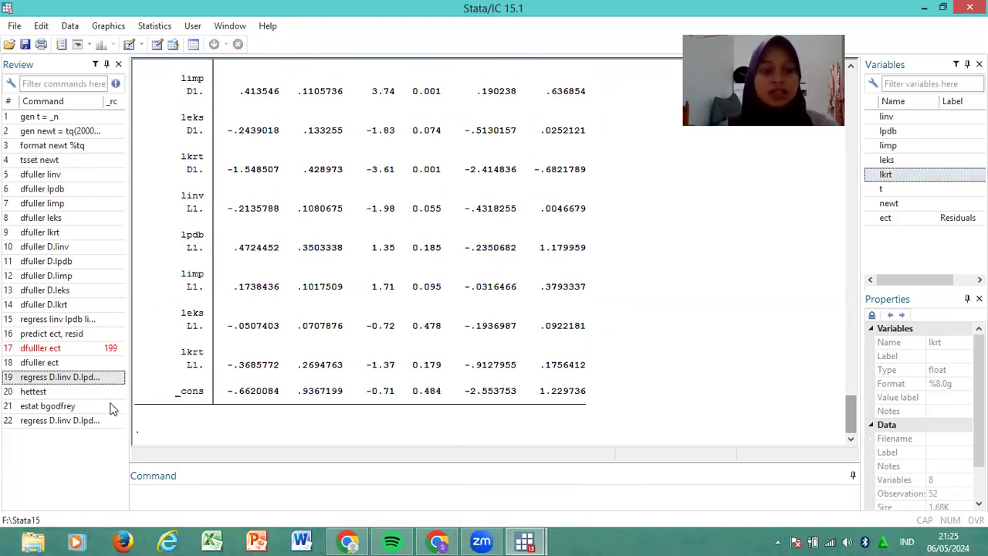
Install the ARDL package with "ssc install ardl"
{"action": "left_click", "coordinate": [163, 497]}
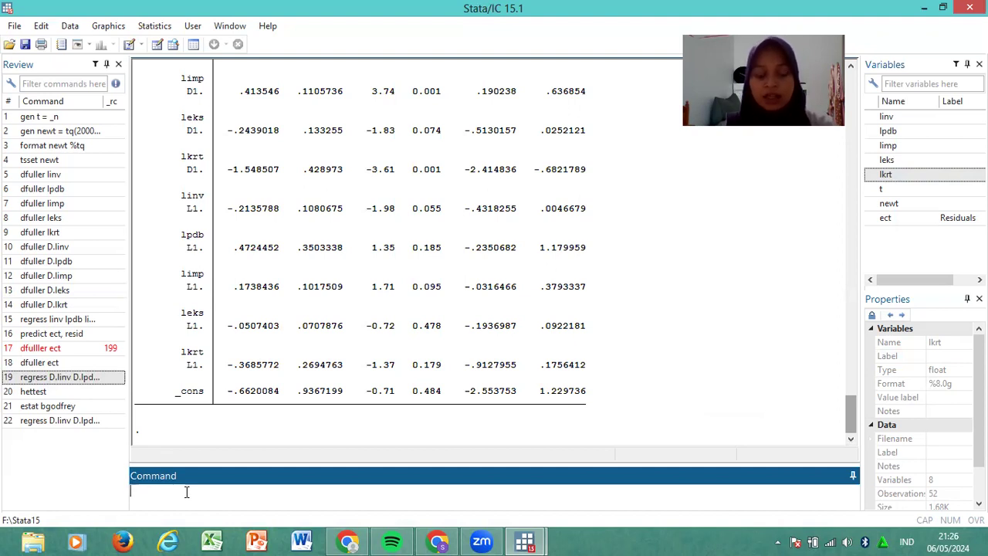
{"action": "type", "text": "ssc"}
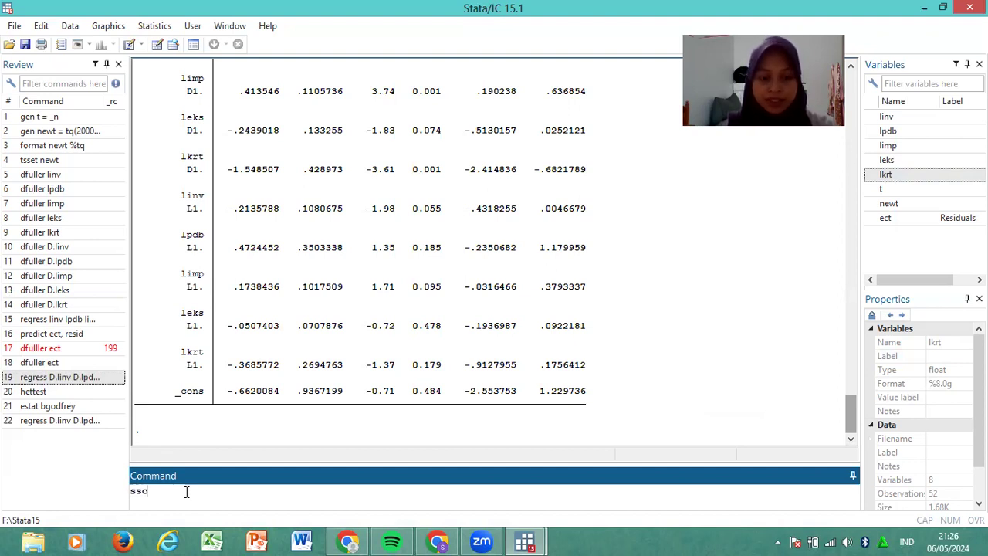
{"action": "type", "text": " insta"}
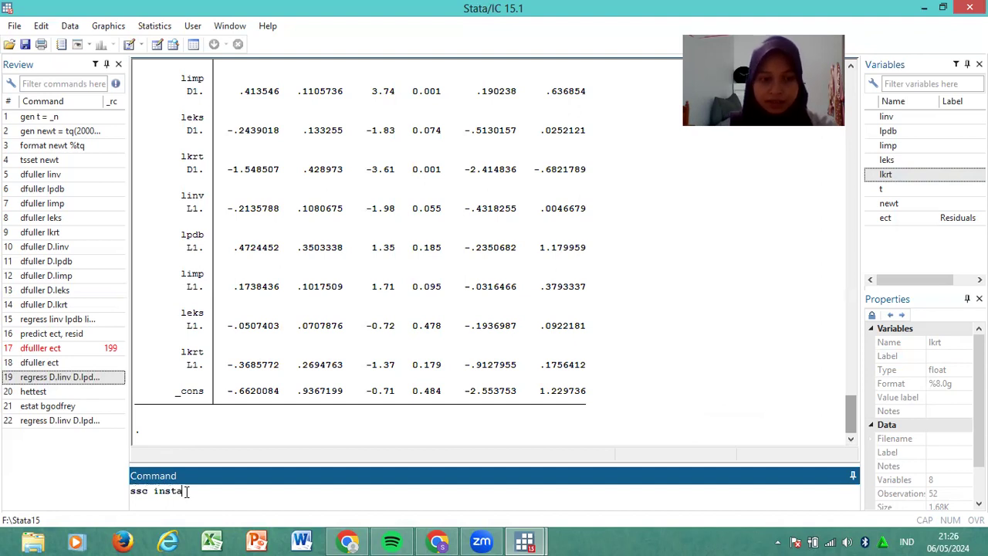
{"action": "type", "text": "ll"}
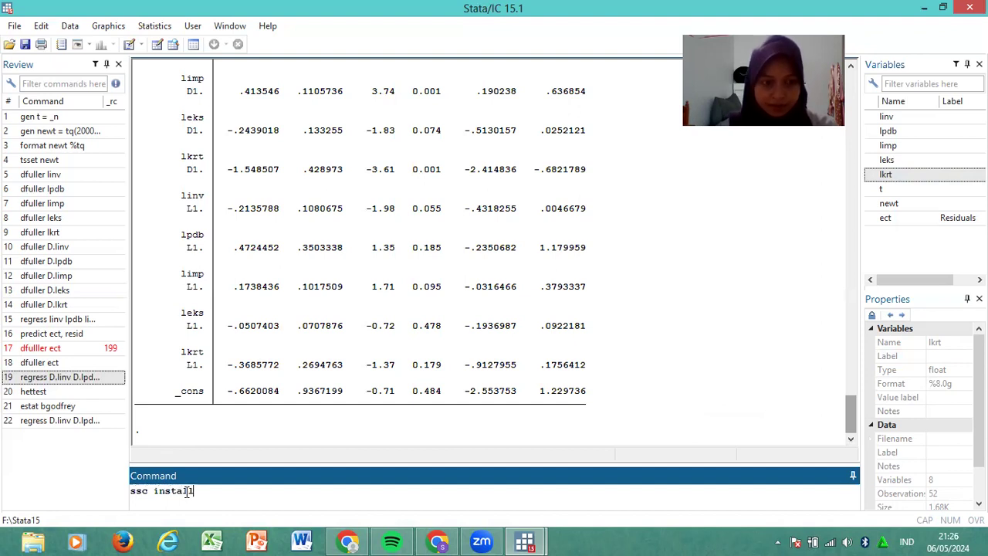
{"action": "type", "text": " ar"}
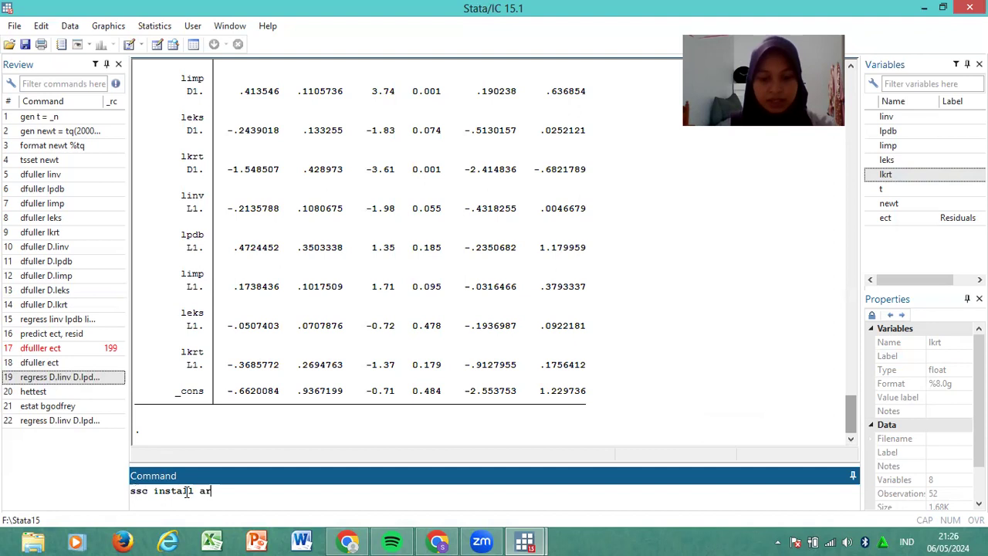
{"action": "type", "text": "dl"}
{"action": "key", "text": "Return"}
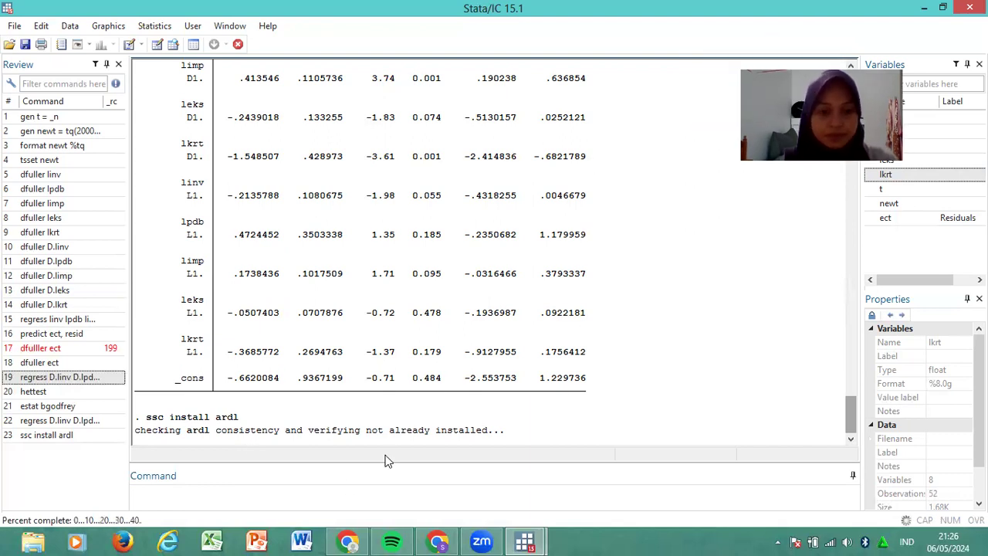
Open the documentation for the ARDL command with "help ardl"
{"action": "left_click", "coordinate": [331, 493]}
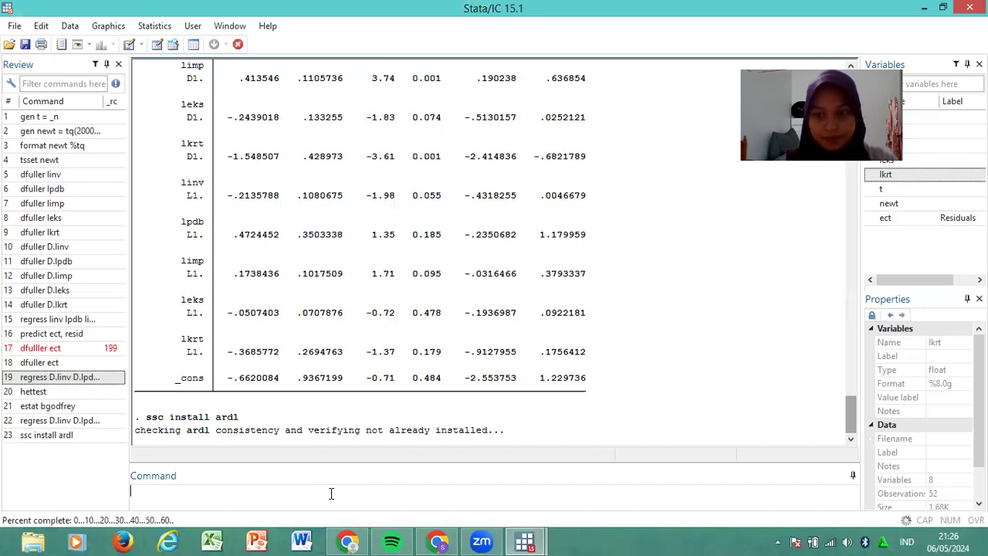
{"action": "type", "text": "helo"}
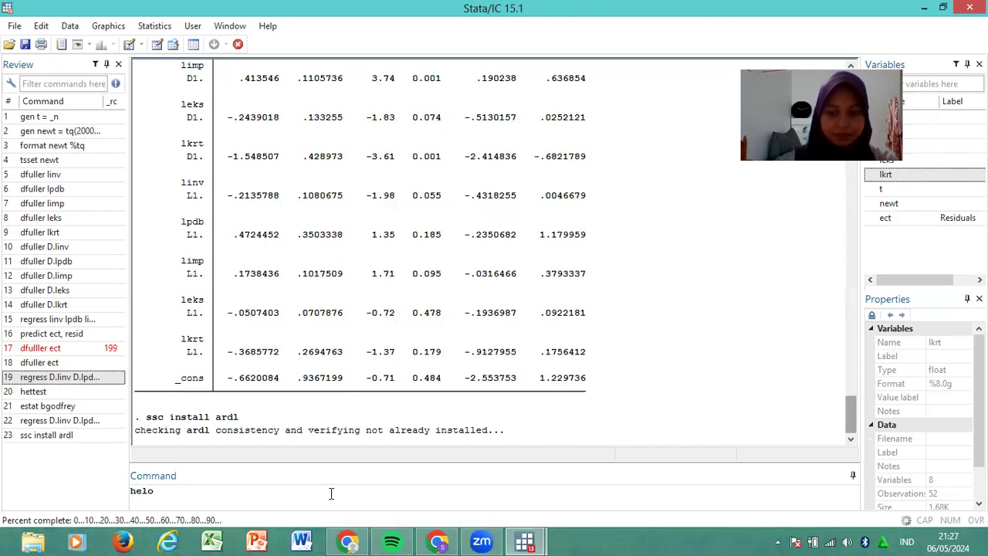
{"action": "key", "text": "BackSpace"}
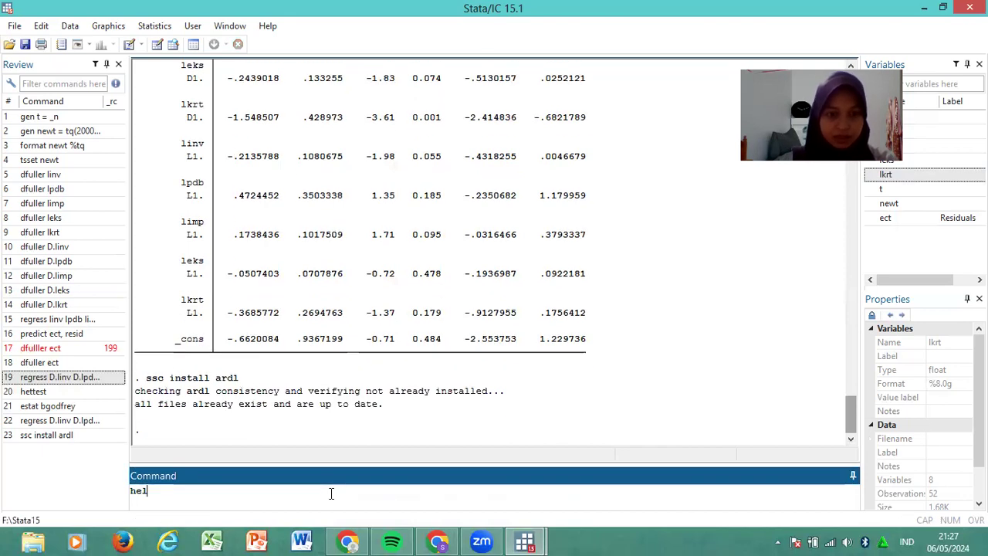
{"action": "type", "text": "p ardl"}
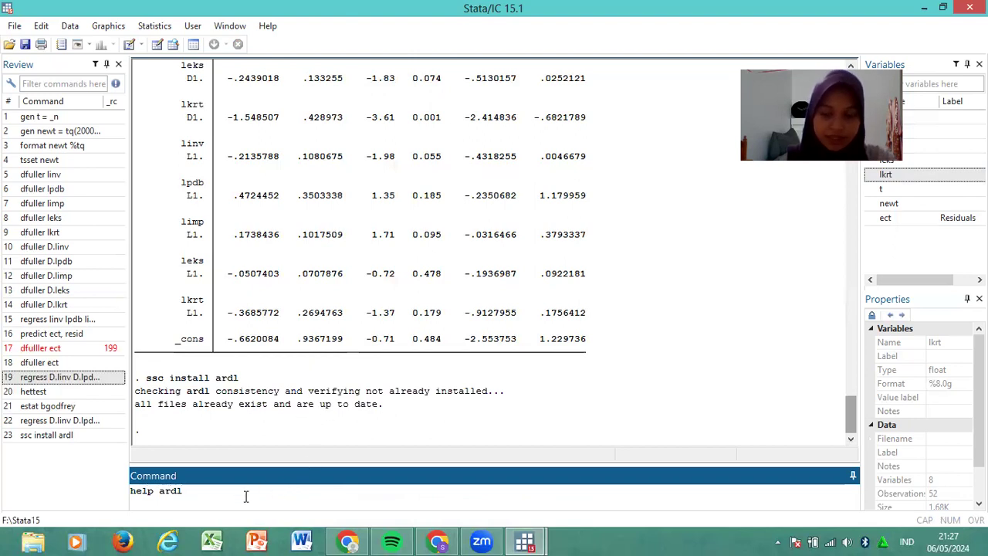
{"action": "key", "text": "Return"}
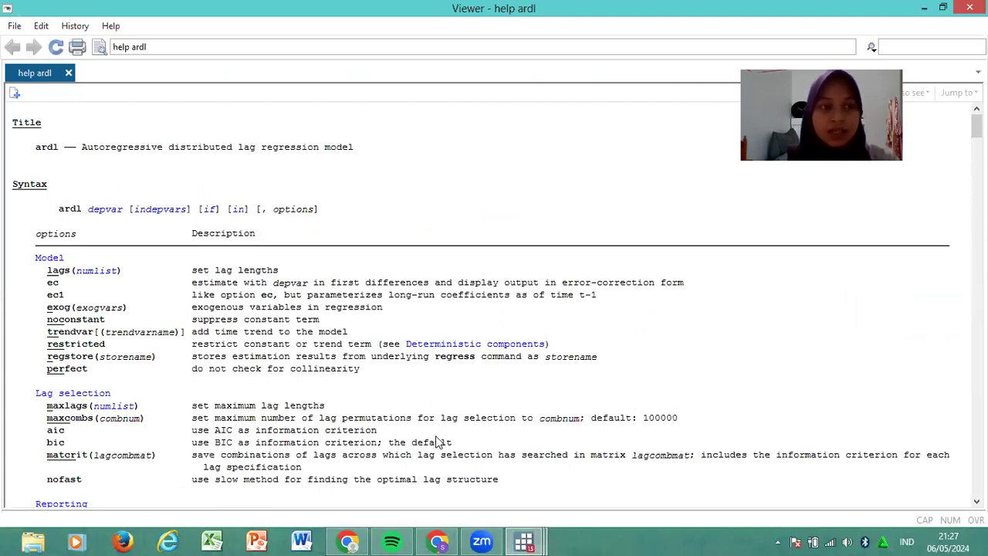
Return from the help viewer to the main Stata window and compose an ardl command with linv, lpdb, limp, leks and lkrt
{"action": "left_click", "coordinate": [529, 542]}
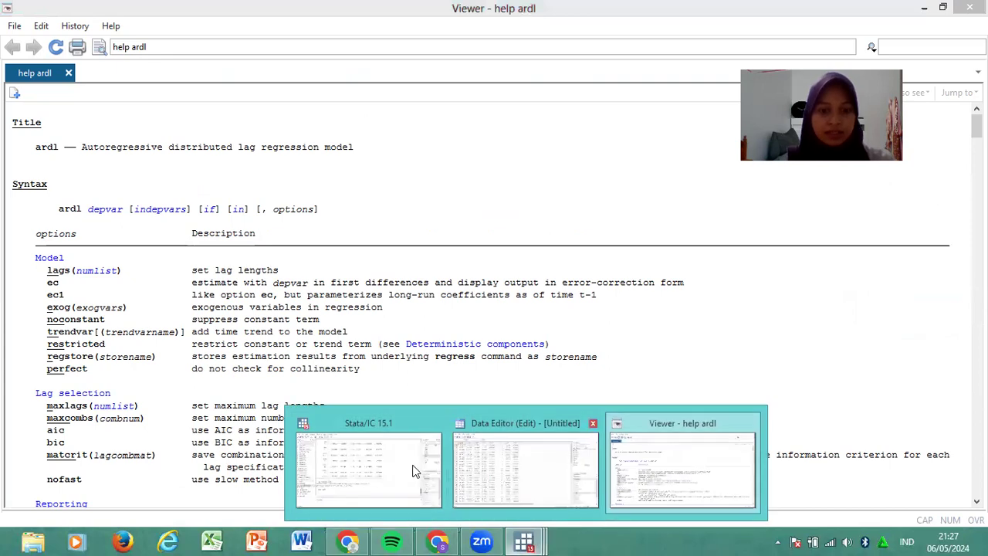
{"action": "left_click", "coordinate": [410, 467]}
{"action": "type", "text": "ardl"}
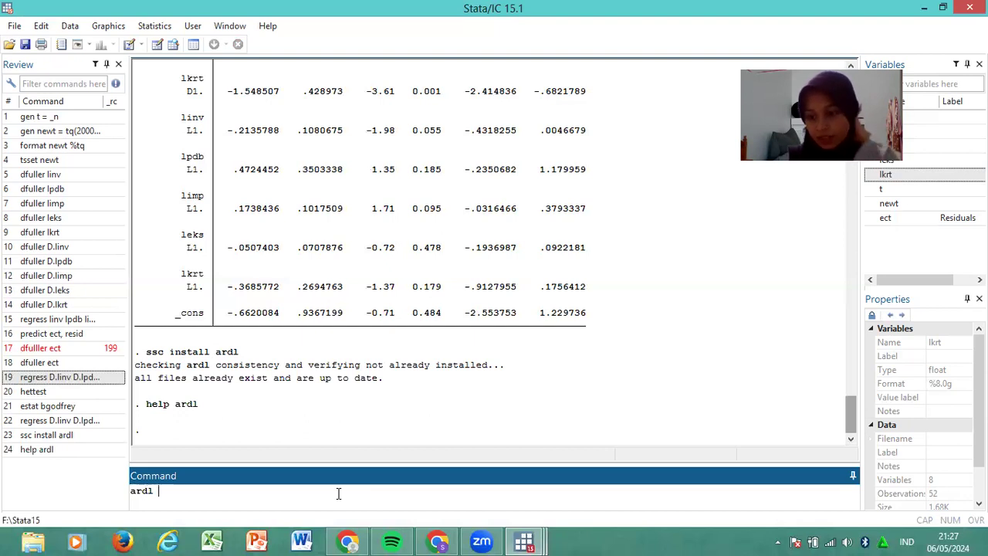
{"action": "left_click_drag", "start_coordinate": [822, 116], "coordinate": [752, 69]}
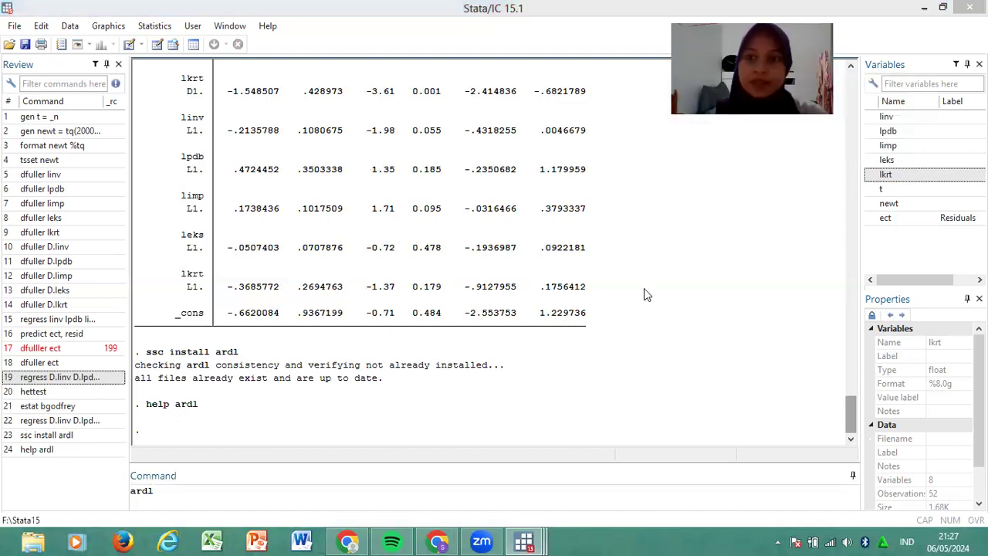
{"action": "double_click", "coordinate": [887, 116]}
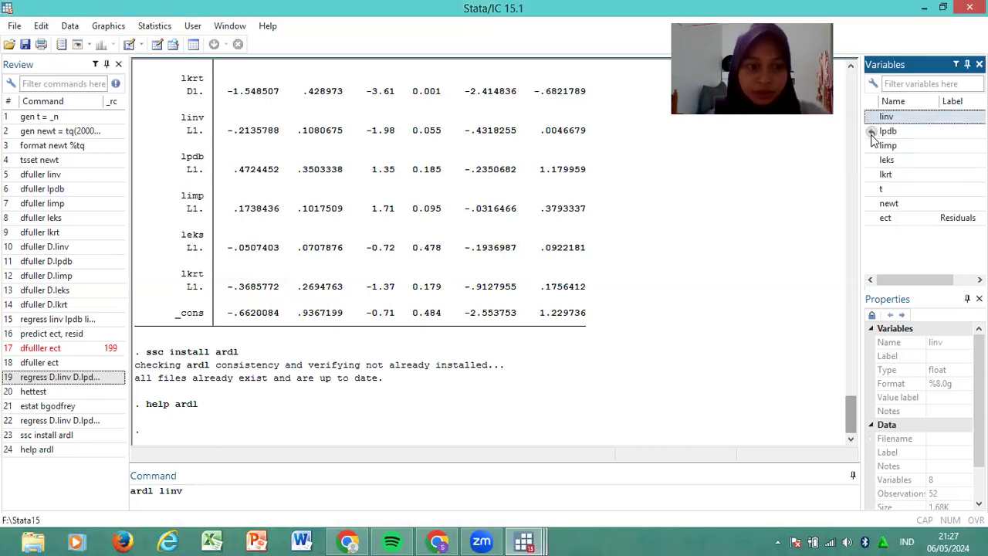
{"action": "double_click", "coordinate": [886, 131]}
{"action": "double_click", "coordinate": [886, 146]}
{"action": "double_click", "coordinate": [886, 159]}
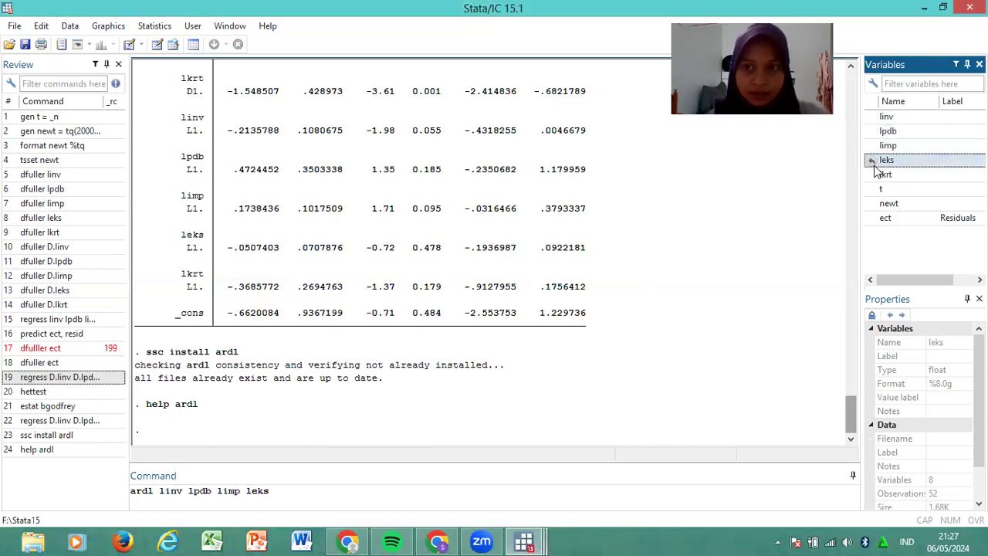
{"action": "double_click", "coordinate": [886, 174]}
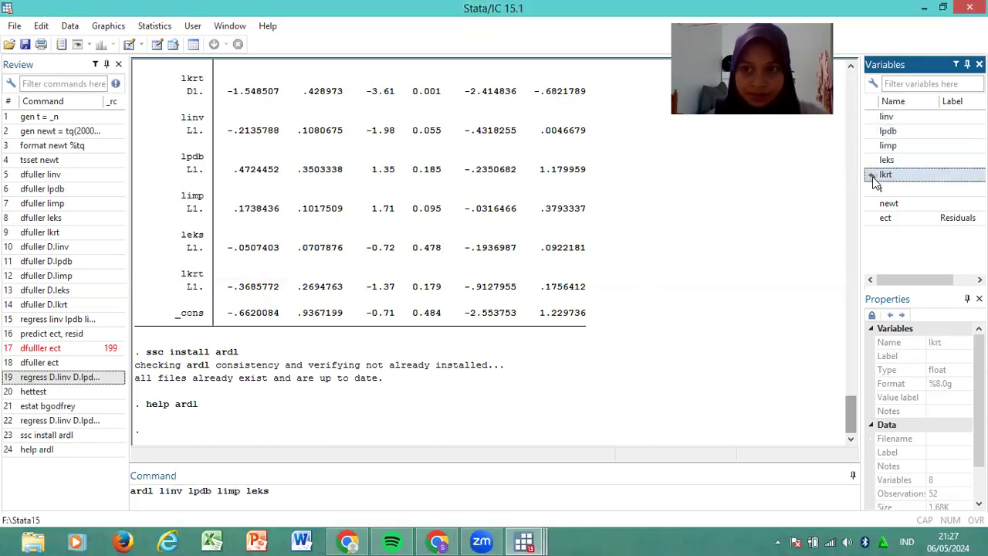
Add the option "lags (1 1 1 1 1)" to the pending ardl command, run it, and review the regression output
{"action": "left_click", "coordinate": [410, 491]}
{"action": "type", "text": ", lags (1 1"}
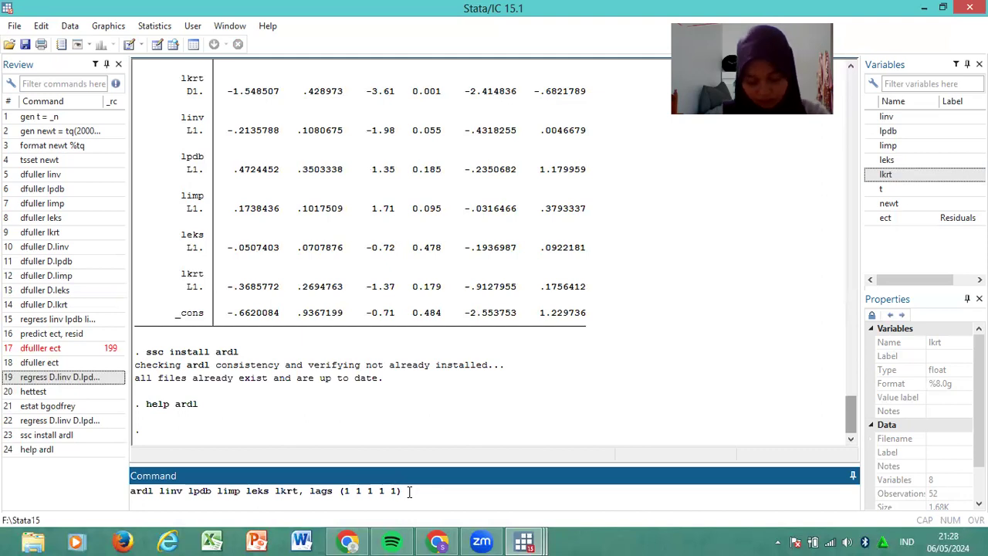
{"action": "type", "text": "1 1 1)"}
{"action": "key", "text": "Return"}
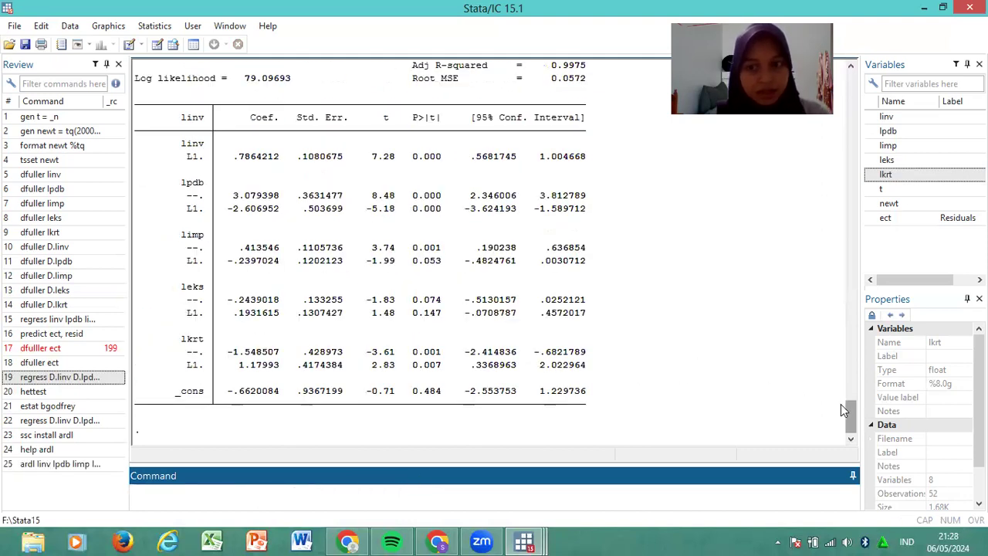
{"action": "left_click_drag", "start_coordinate": [850, 417], "coordinate": [850, 416]}
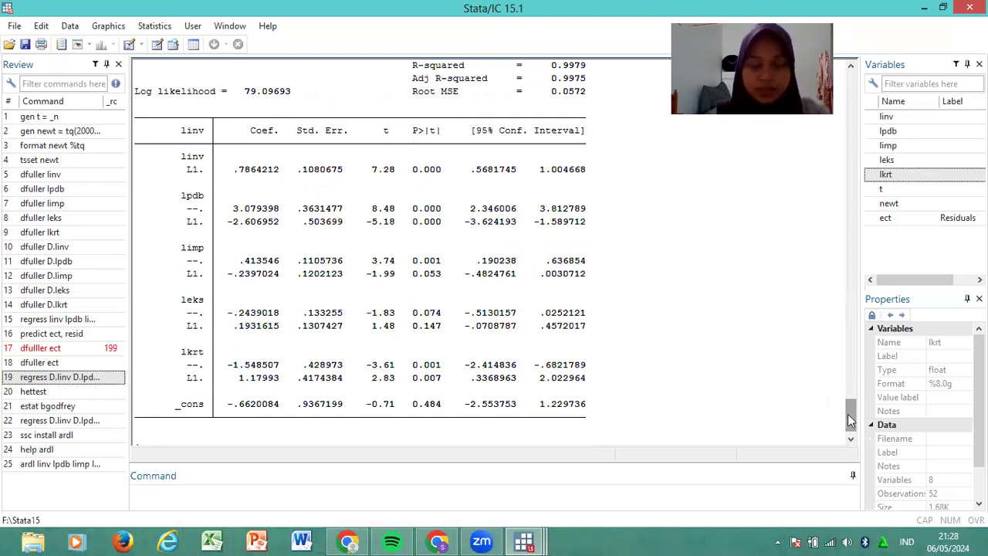
{"action": "left_click_drag", "start_coordinate": [850, 417], "coordinate": [845, 400]}
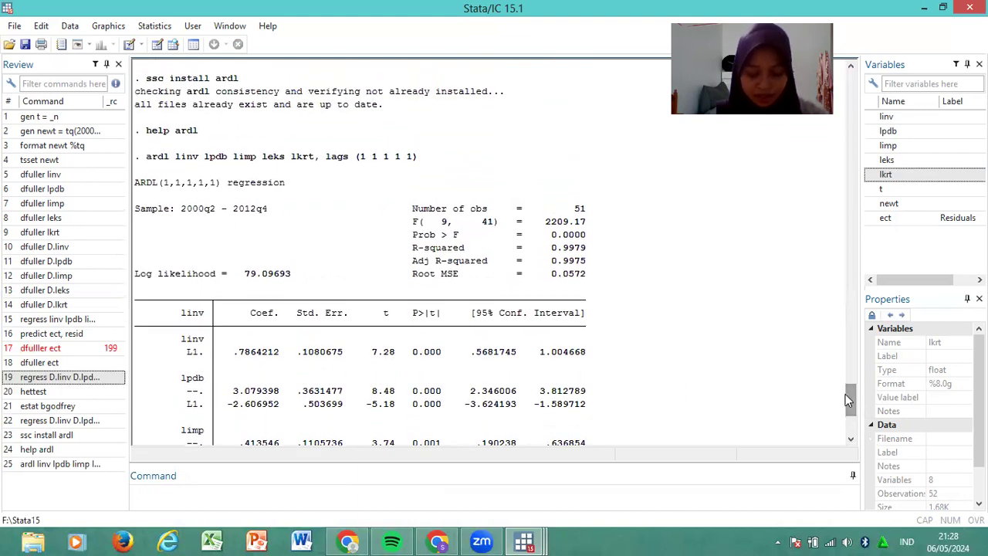
{"action": "left_click_drag", "start_coordinate": [845, 393], "coordinate": [723, 475]}
Recall the last ardl command and run it again with the ec1 option added after lags (1 1 1 1 1)
{"action": "left_click", "coordinate": [675, 489]}
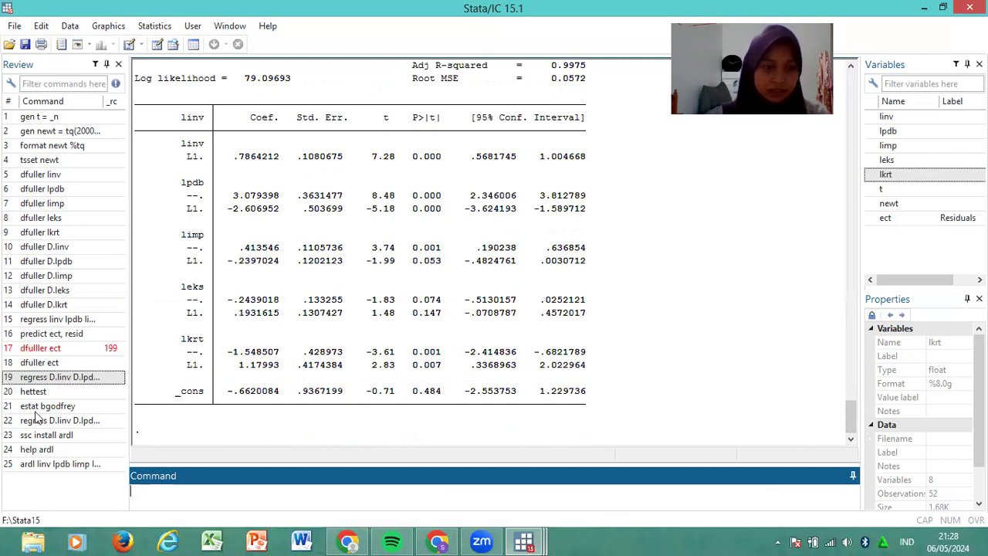
{"action": "left_click", "coordinate": [47, 464]}
{"action": "left_click", "coordinate": [414, 497]}
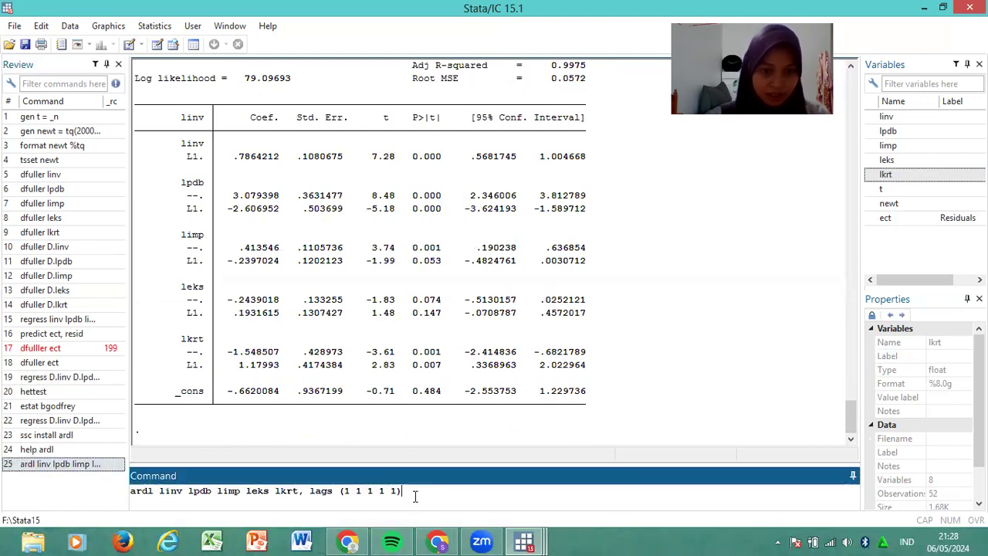
{"action": "type", "text": "ec1"}
{"action": "key", "text": "Return"}
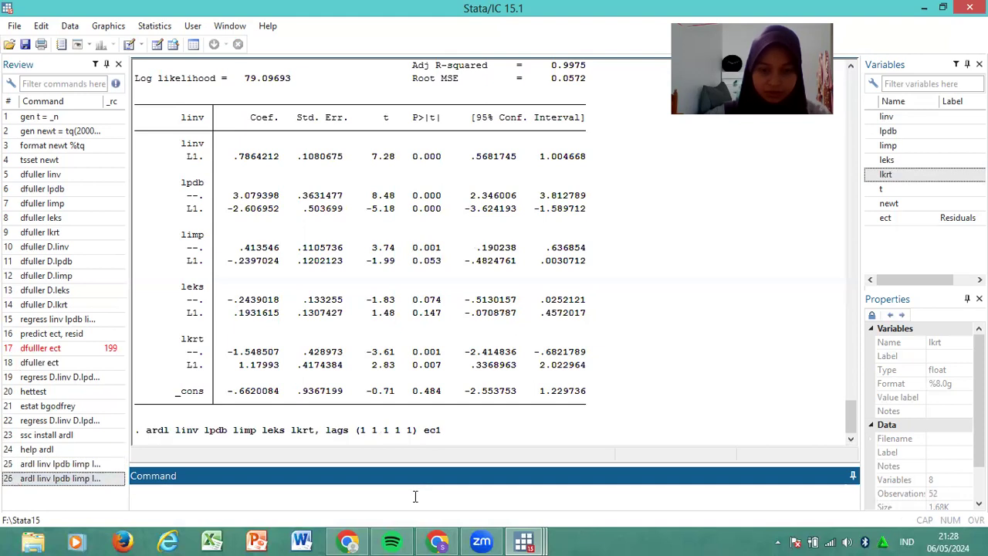
Examine the ADJ, LR and SR coefficients of the ec1 output and compare them with the earlier ardl and lagged-levels regression results
{"action": "mouse_move", "coordinate": [855, 411]}
{"action": "left_mouse_down"}
{"action": "mouse_move", "coordinate": [853, 379]}
{"action": "mouse_move", "coordinate": [853, 425]}
{"action": "mouse_move", "coordinate": [853, 398]}
{"action": "left_mouse_up"}
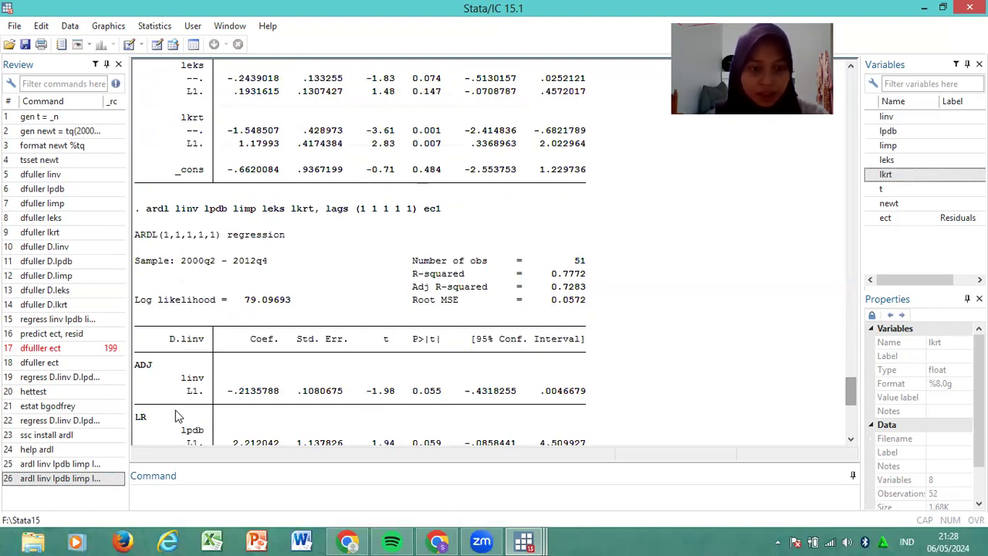
{"action": "left_click_drag", "start_coordinate": [847, 392], "coordinate": [848, 407]}
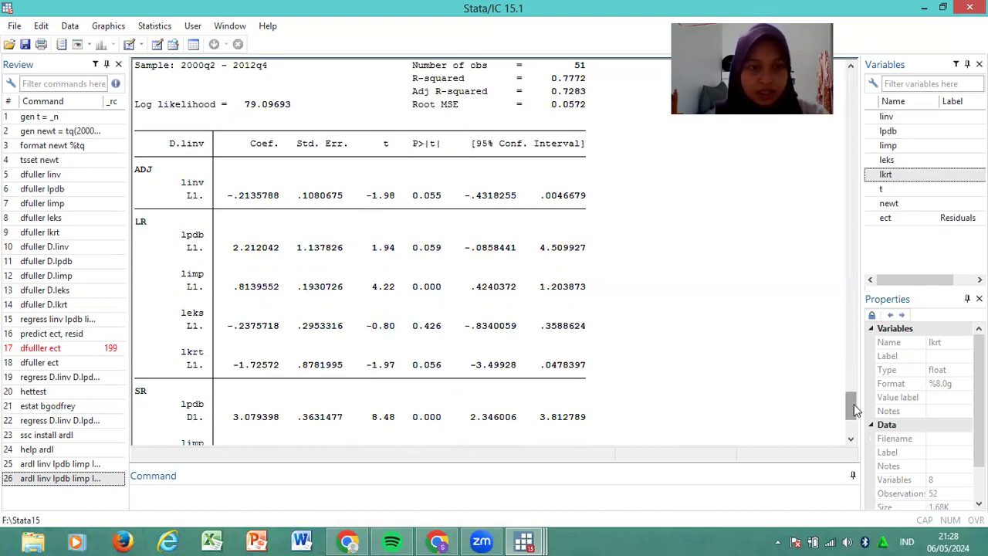
{"action": "left_click_drag", "start_coordinate": [855, 409], "coordinate": [855, 424]}
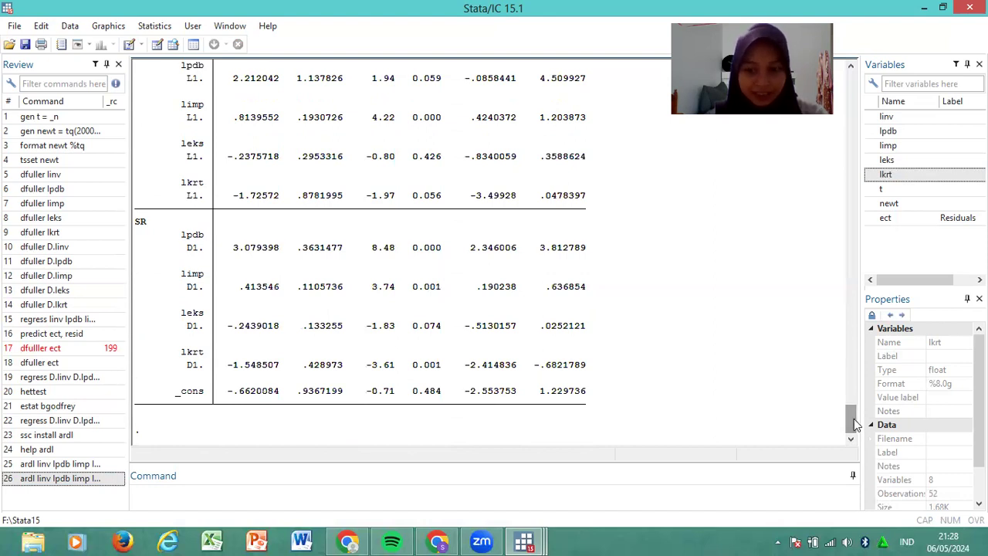
{"action": "left_click_drag", "start_coordinate": [853, 420], "coordinate": [853, 418]}
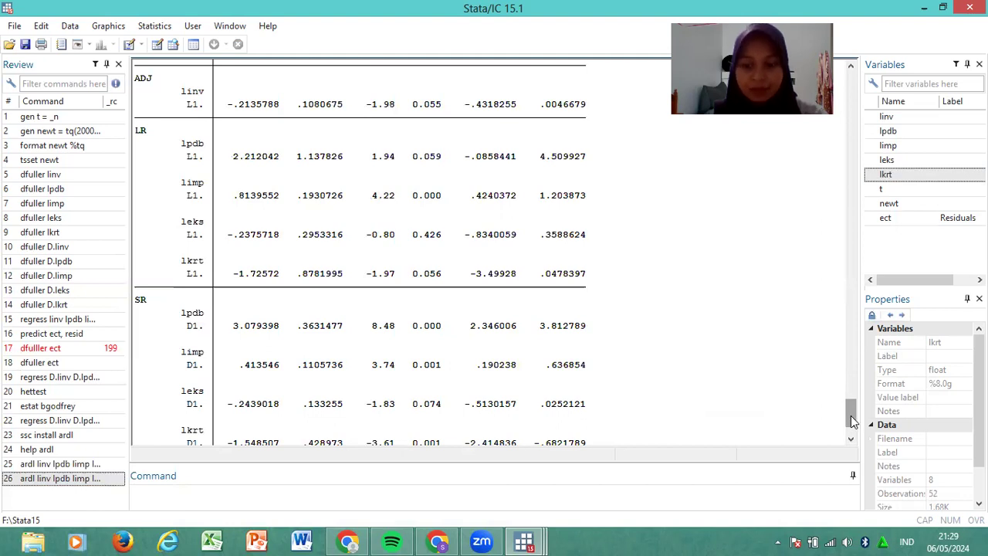
{"action": "mouse_move", "coordinate": [851, 419]}
{"action": "left_mouse_down"}
{"action": "mouse_move", "coordinate": [846, 193]}
{"action": "mouse_move", "coordinate": [853, 402]}
{"action": "left_mouse_up"}
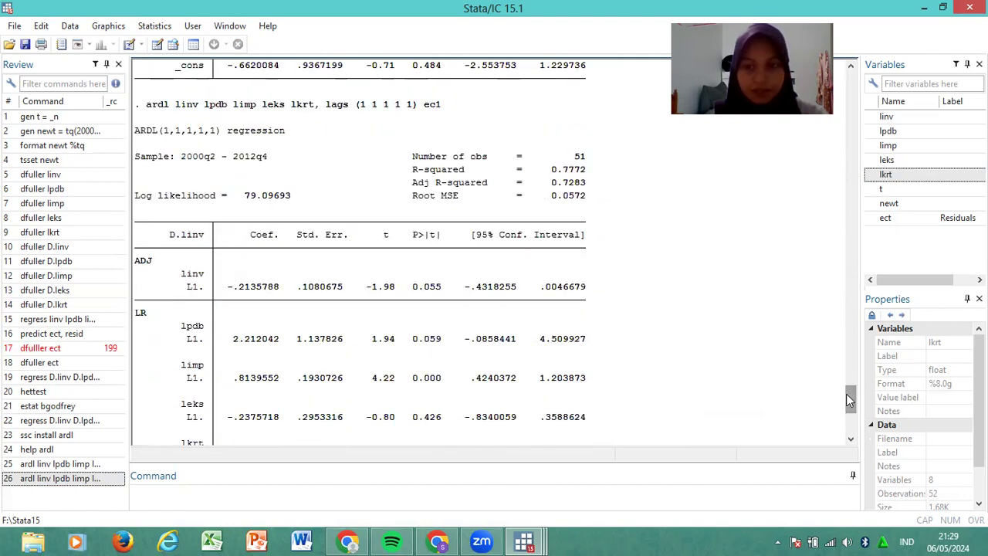
{"action": "left_click_drag", "start_coordinate": [853, 402], "coordinate": [852, 407]}
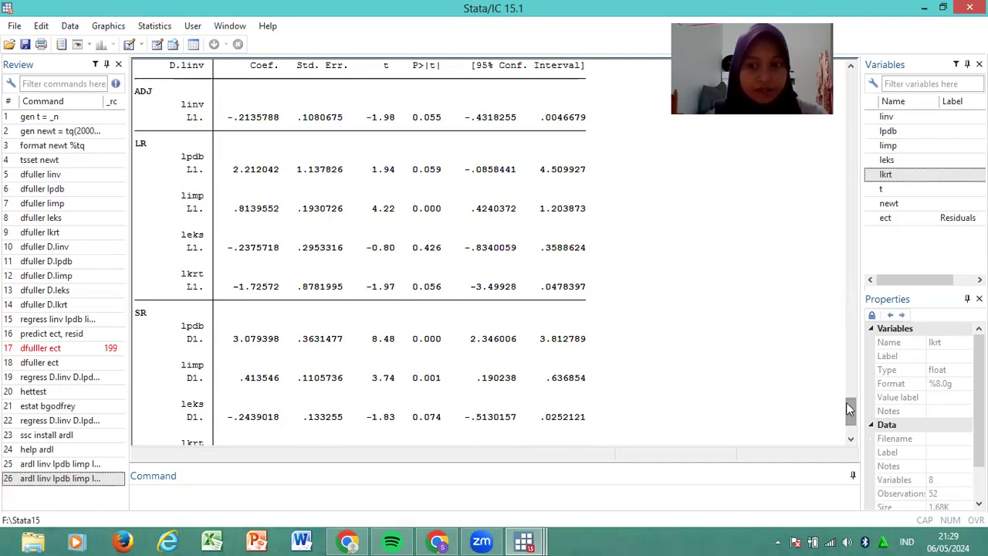
{"action": "mouse_move", "coordinate": [850, 409]}
{"action": "left_mouse_down"}
{"action": "mouse_move", "coordinate": [849, 370]}
{"action": "mouse_move", "coordinate": [853, 427]}
{"action": "left_mouse_up"}
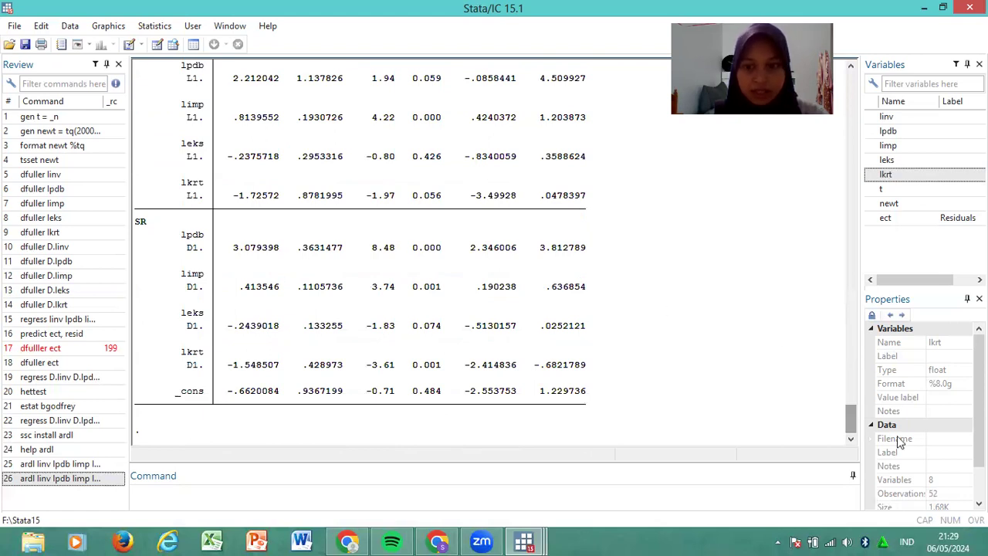
{"action": "left_click_drag", "start_coordinate": [850, 421], "coordinate": [850, 372]}
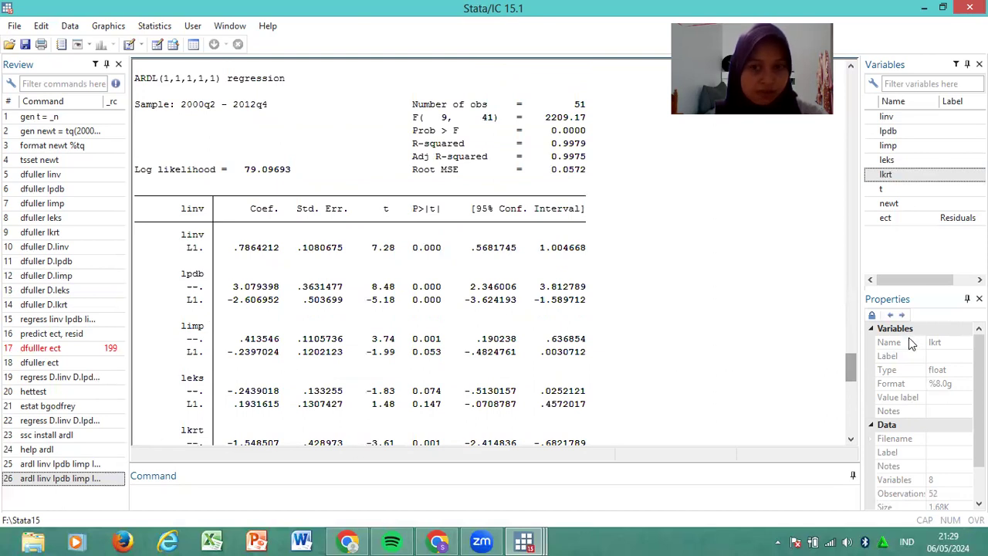
{"action": "left_click_drag", "start_coordinate": [853, 360], "coordinate": [852, 391]}
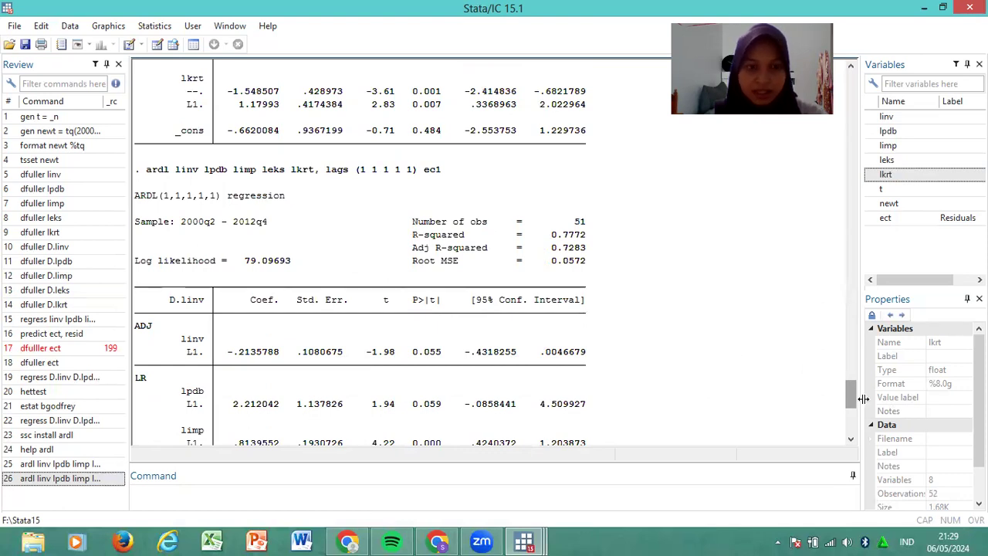
{"action": "left_click_drag", "start_coordinate": [852, 394], "coordinate": [839, 336]}
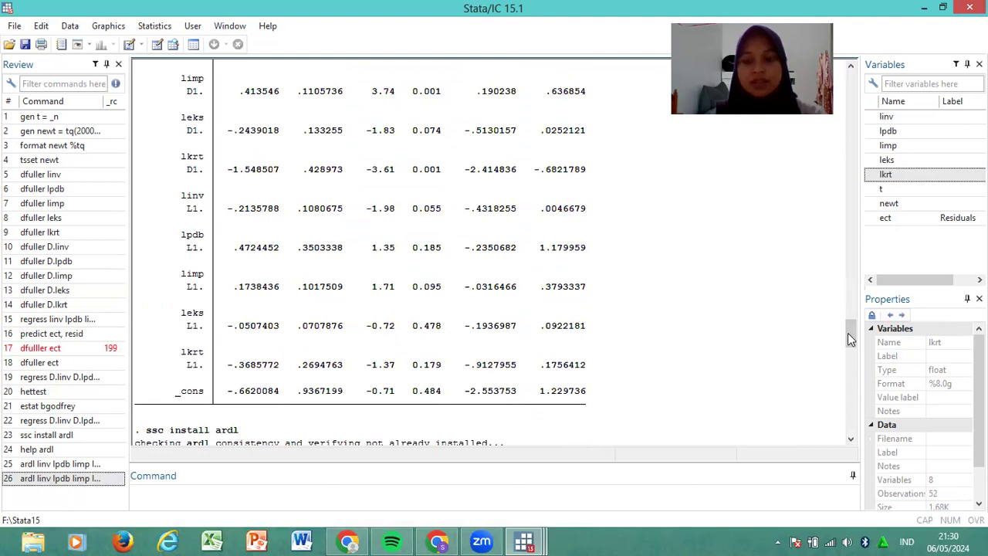
{"action": "left_click_drag", "start_coordinate": [851, 340], "coordinate": [852, 424]}
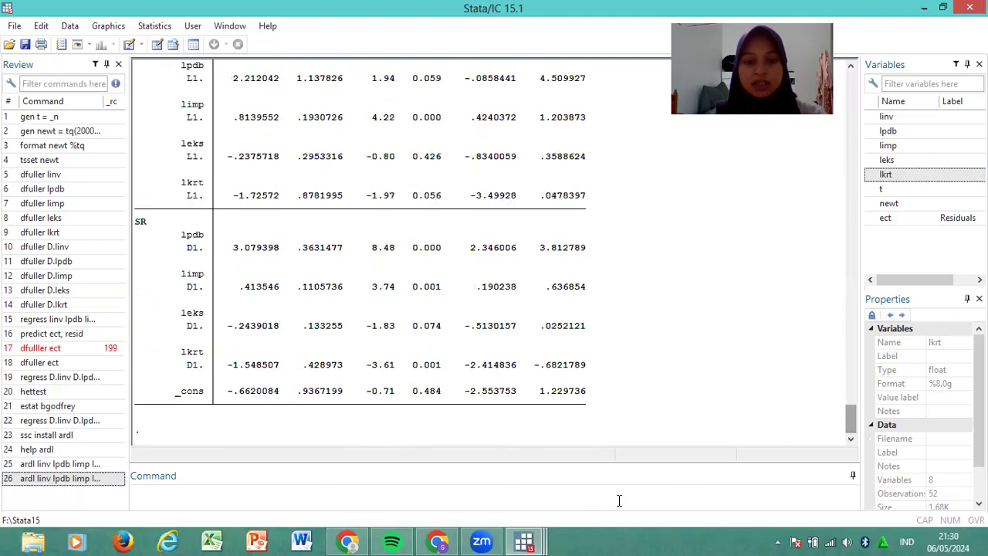
Run the bounds test with "estat ectest" and review its F and t statistics against the critical values
{"action": "left_click", "coordinate": [568, 493]}
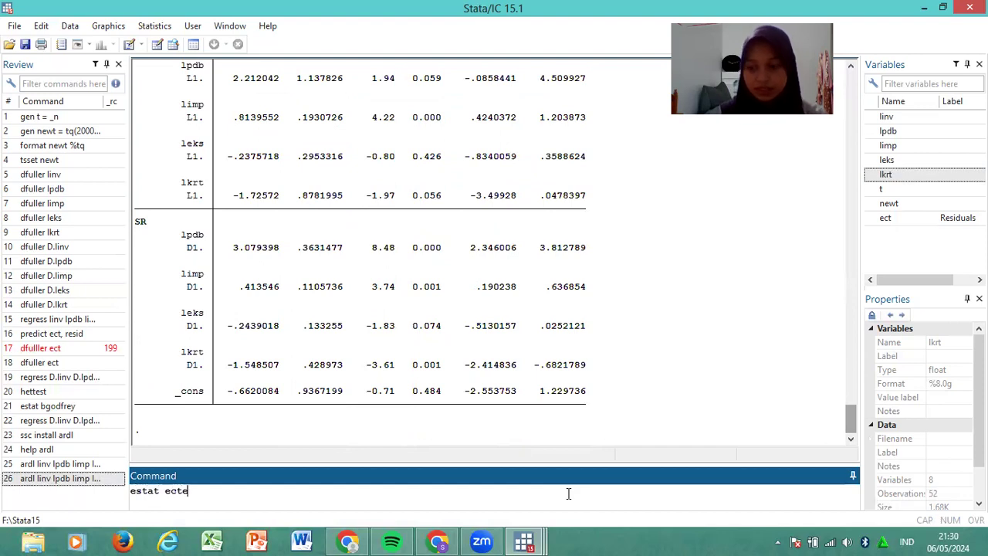
{"action": "key", "text": "Return"}
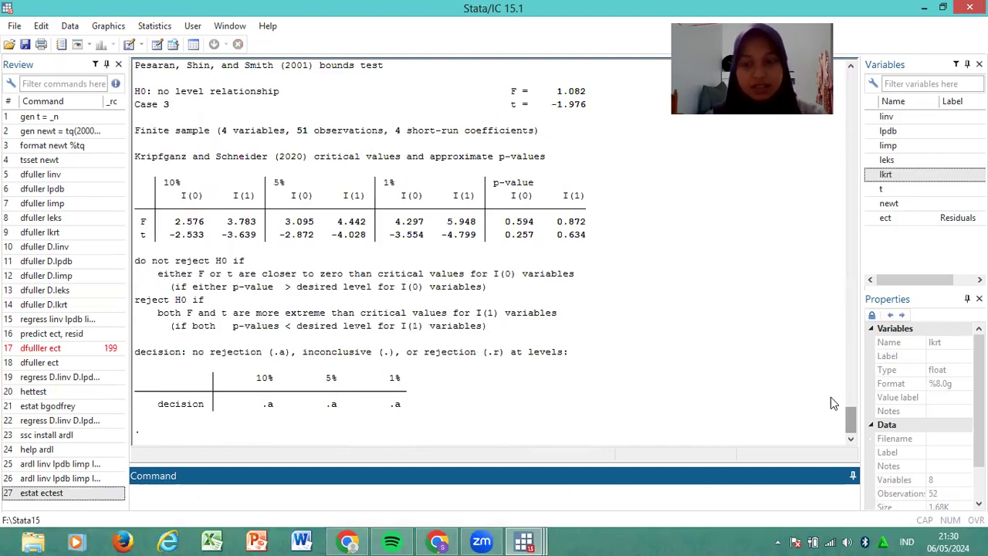
{"action": "scroll", "coordinate": [585, 312], "scroll_direction": "up", "scroll_amount": 5}
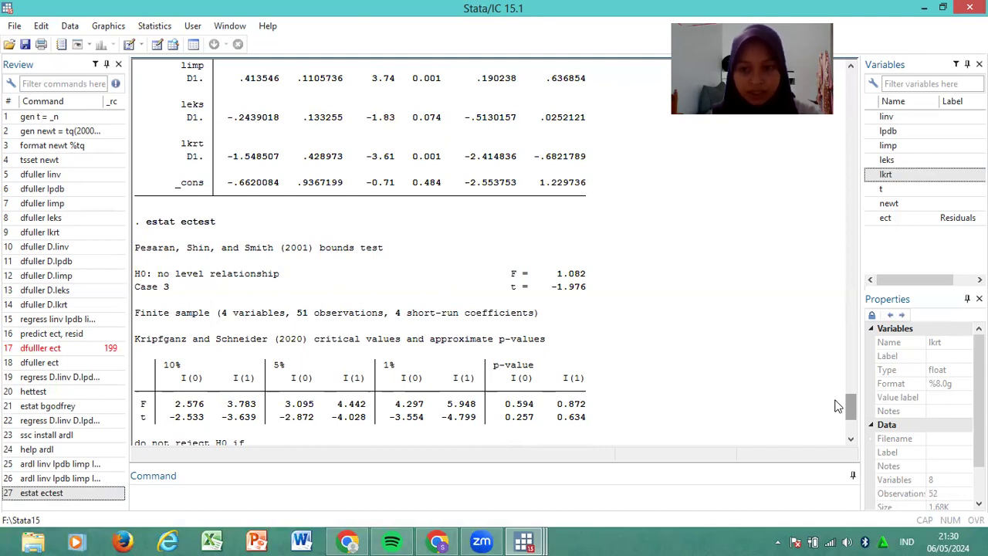
{"action": "left_click_drag", "start_coordinate": [850, 407], "coordinate": [850, 410]}
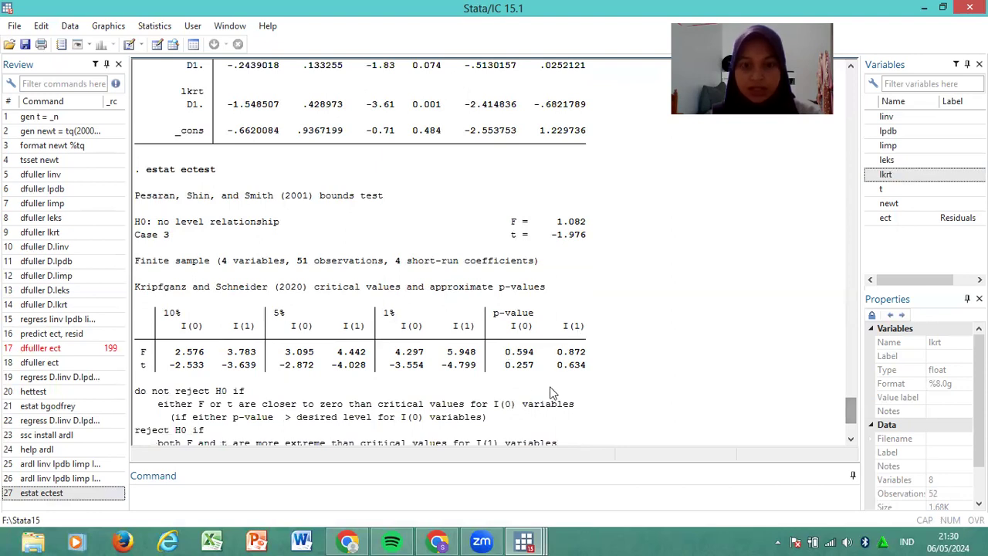
{"action": "mouse_move", "coordinate": [851, 407]}
{"action": "left_mouse_down"}
{"action": "mouse_move", "coordinate": [853, 420]}
{"action": "mouse_move", "coordinate": [850, 406]}
{"action": "left_mouse_up"}
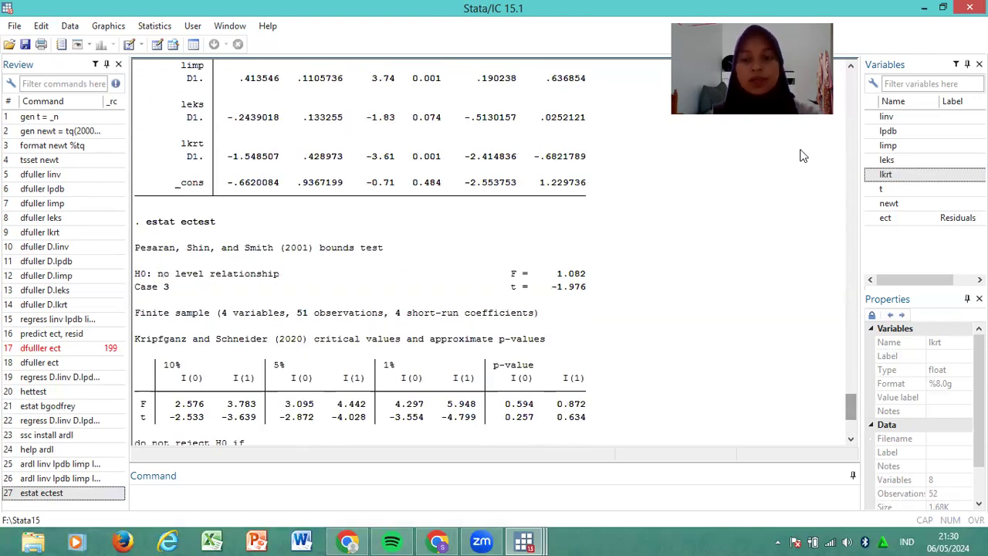